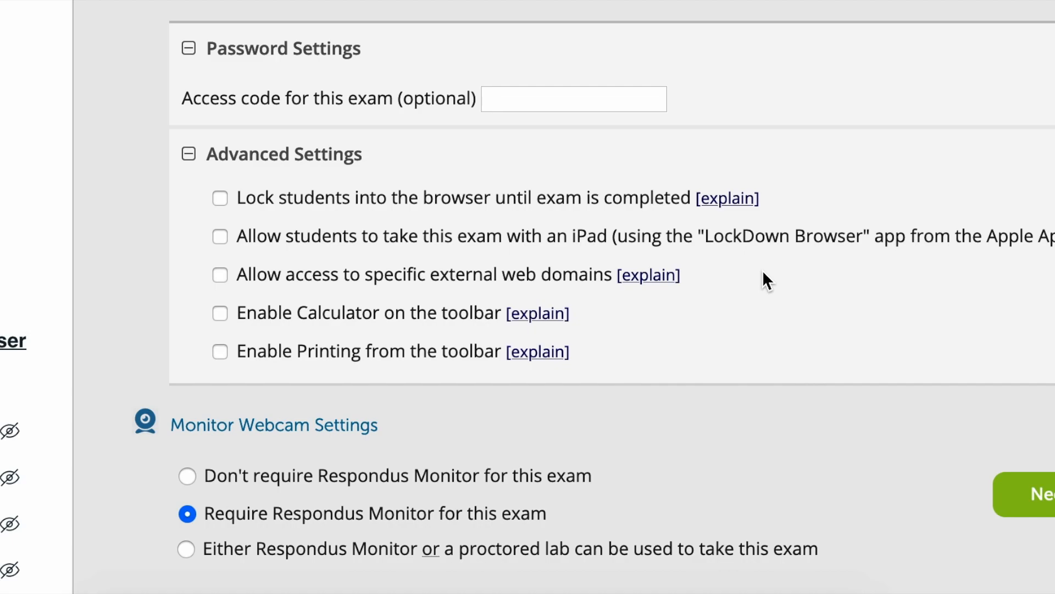
Preview the Webcam Check item of the Startup Sequence and close the preview
scroll(756, 278, "down", 3)
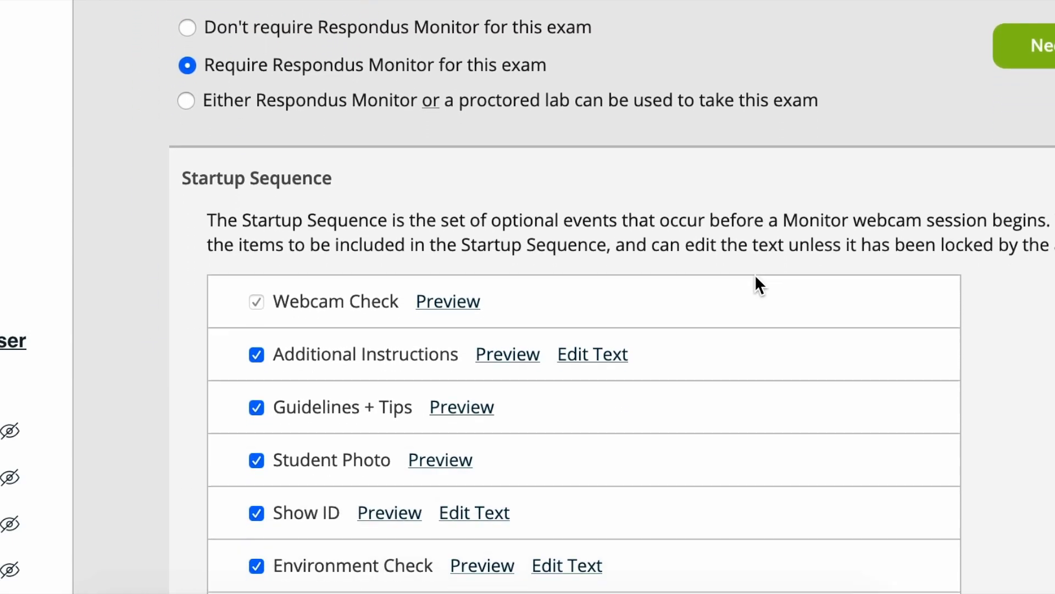
scroll(1029, 335, "down", 3)
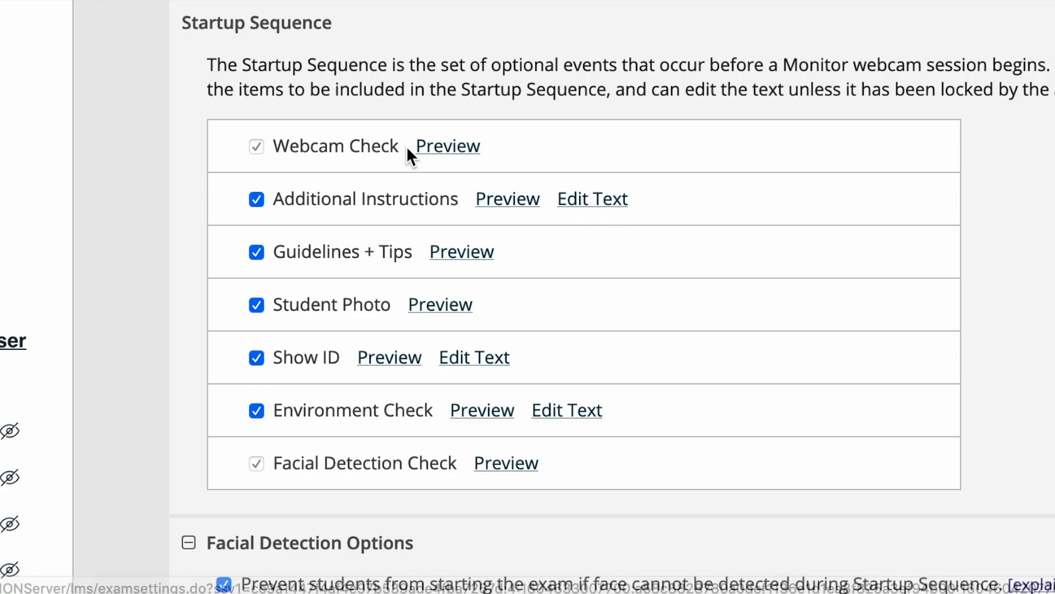
left_click(459, 154)
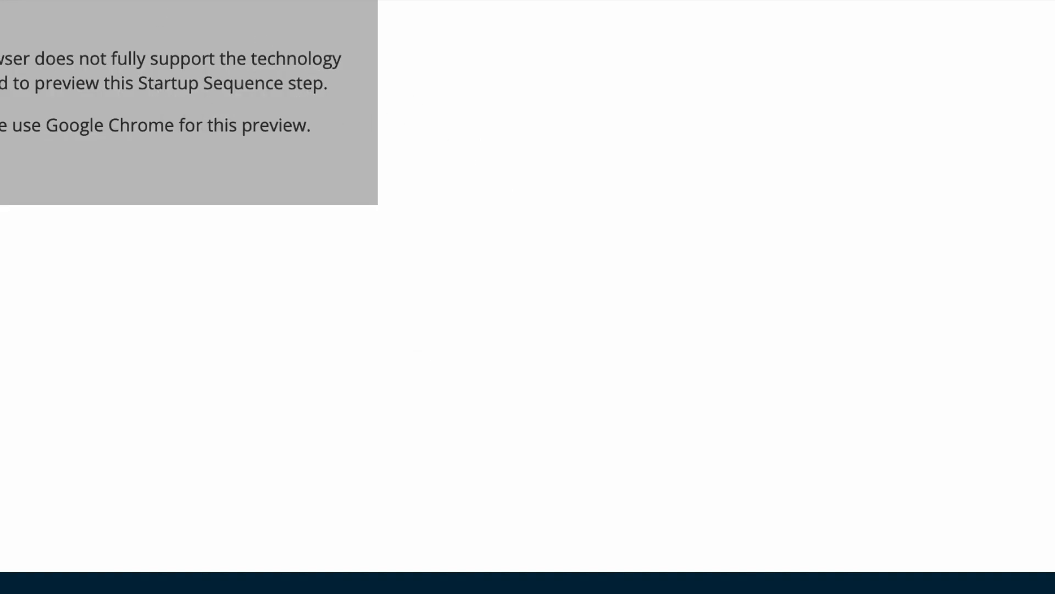
key("super+w")
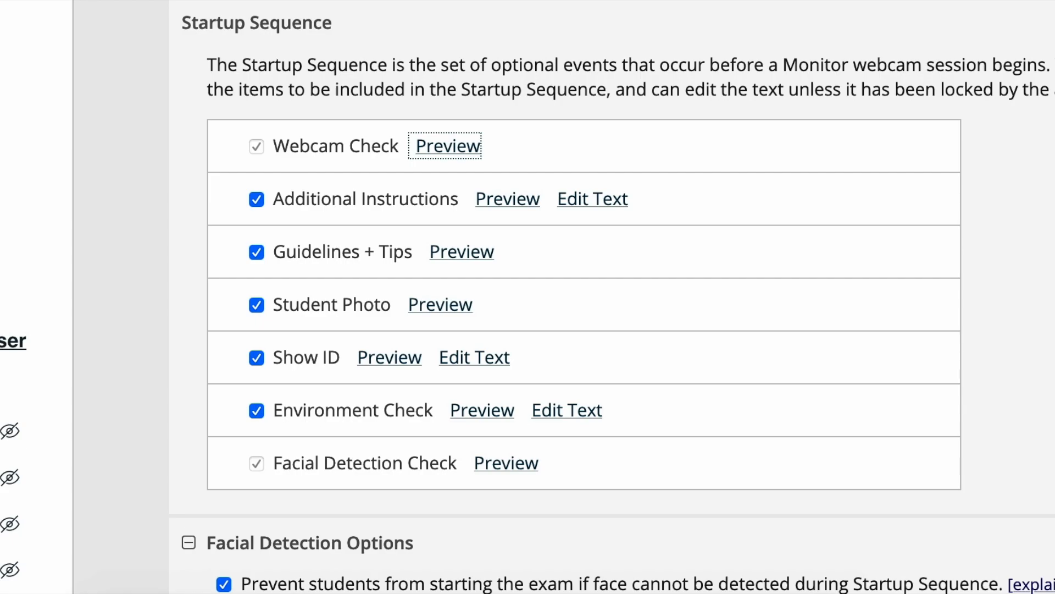
Append the sentence "Make sure you do not eat and drink" to the Additional Instructions text of the Startup Sequence
scroll(612, 304, "down", 3)
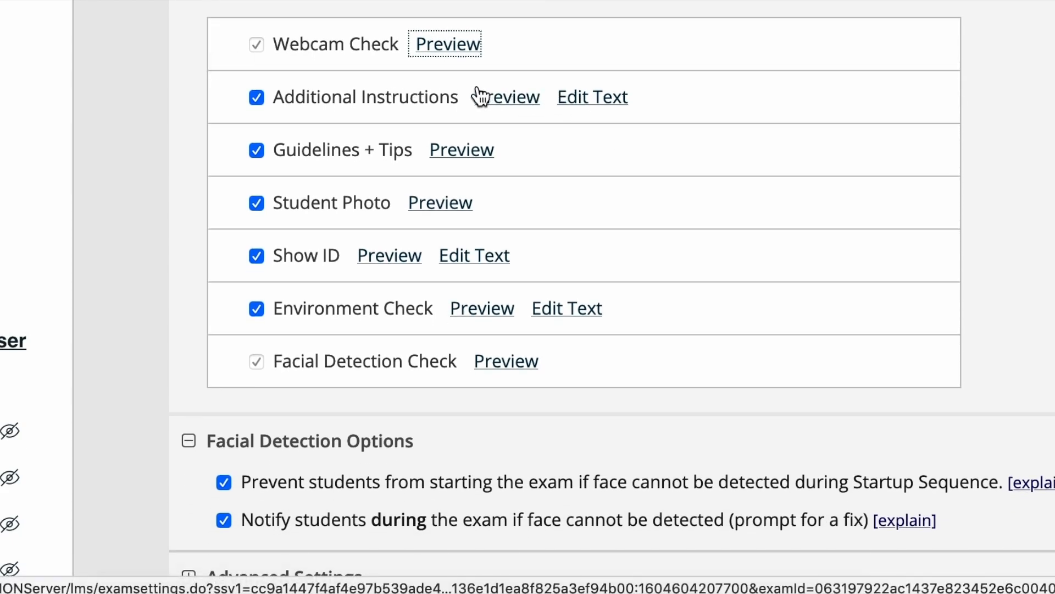
left_click(593, 103)
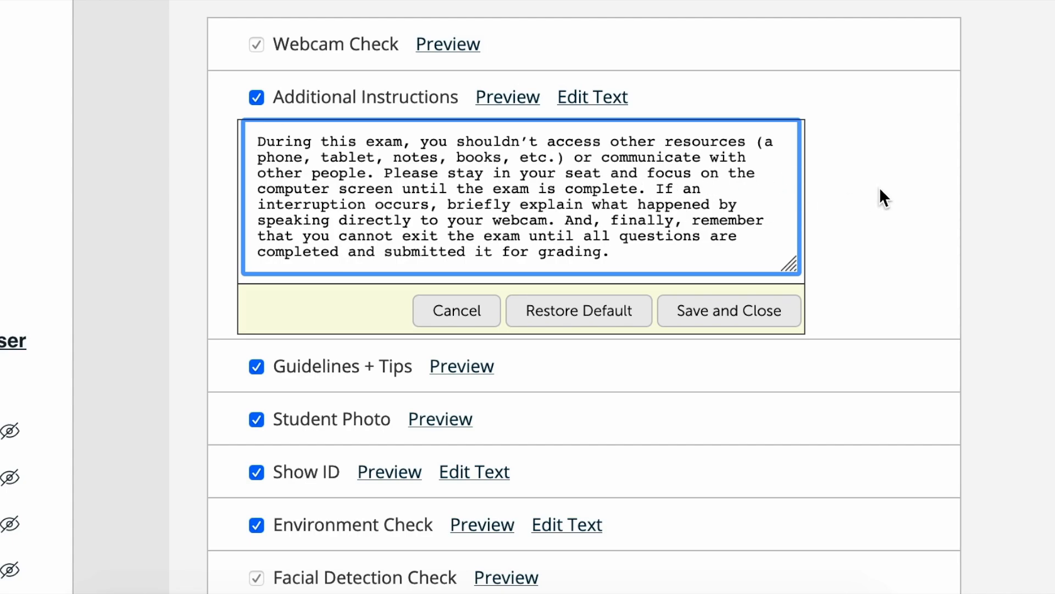
scroll(752, 198, "down", 1)
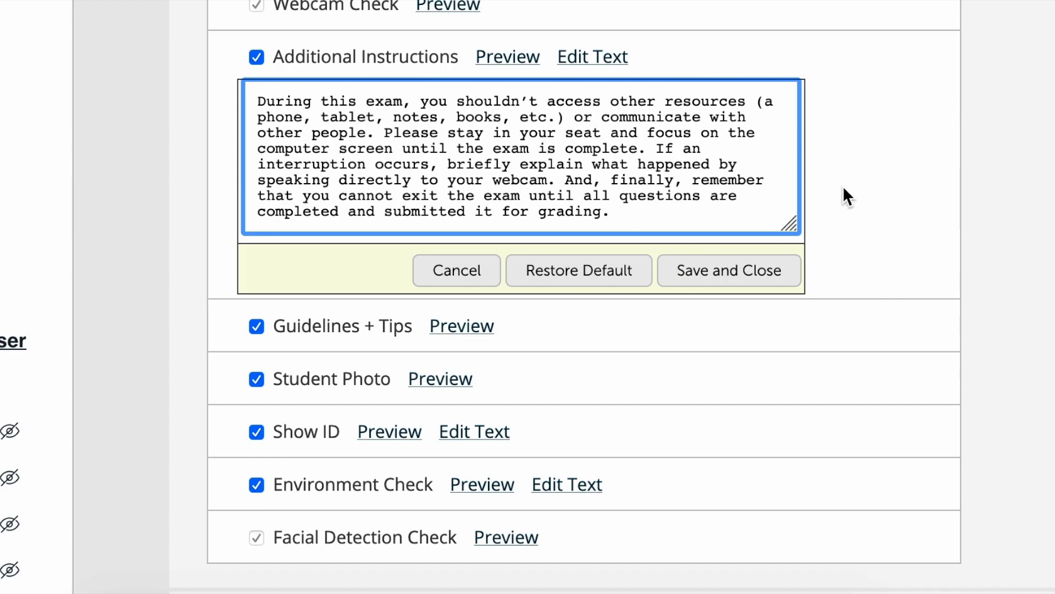
left_click(707, 209)
type("Make sure y")
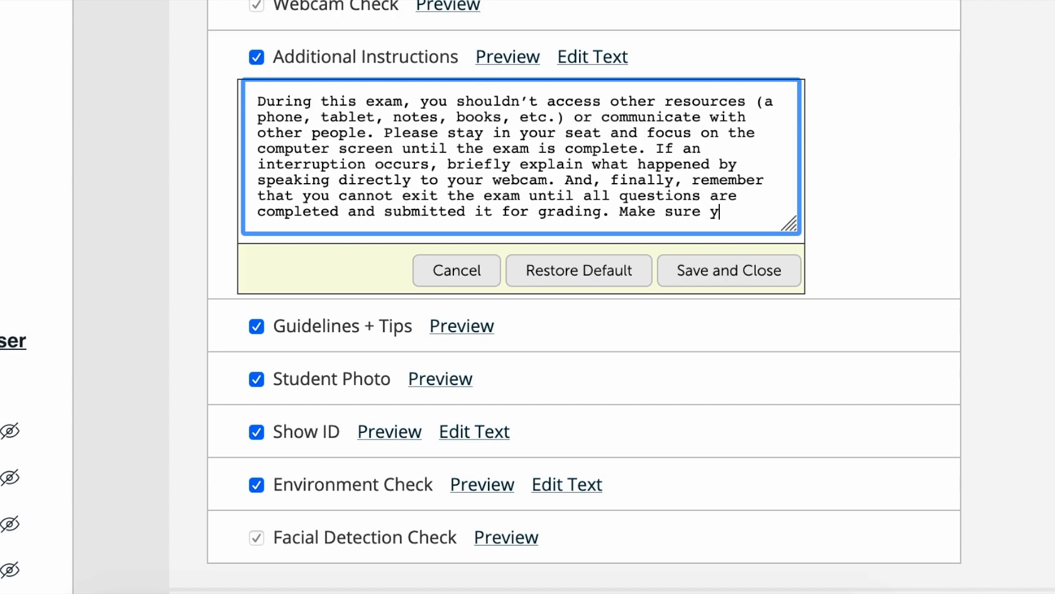
type("ou do not eat a")
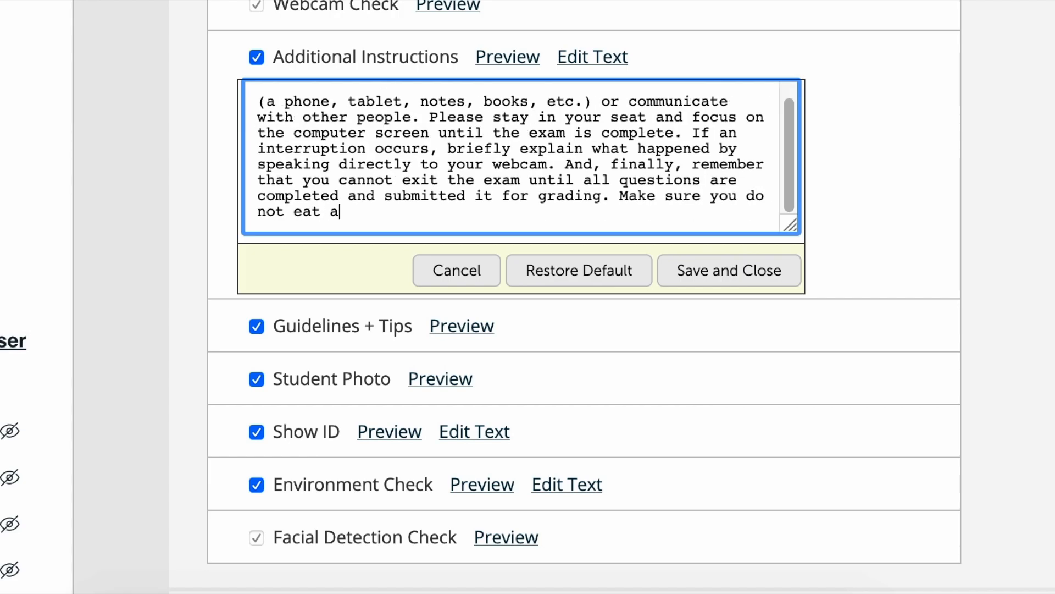
type("nd drink, also please do not wa")
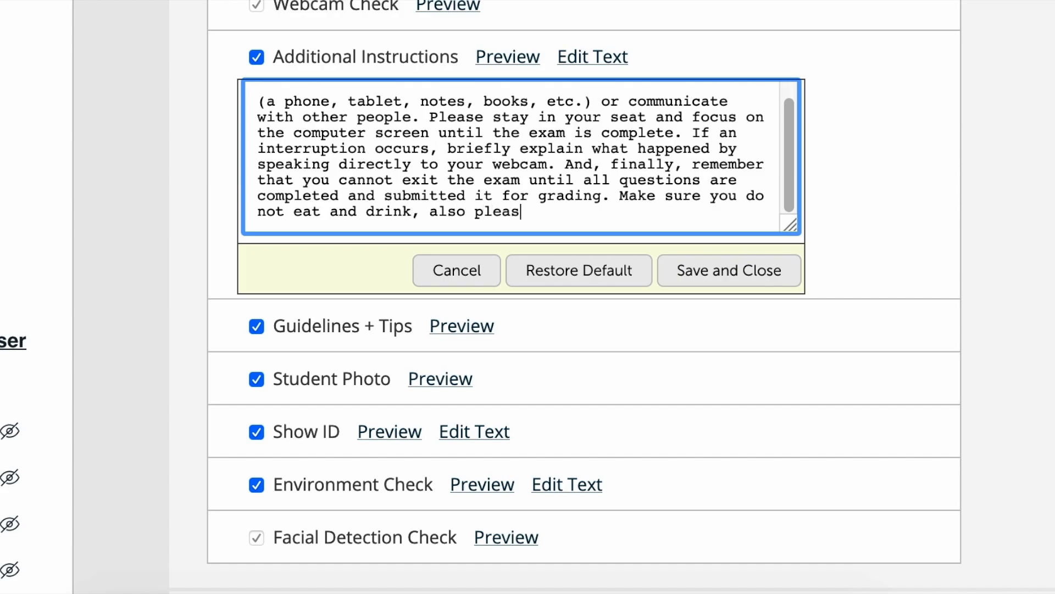
Continue the Additional Instructions text with ", also please do not wear a hat or a hoodie" and save it
key("BackSpace")
type("ear a hat and")
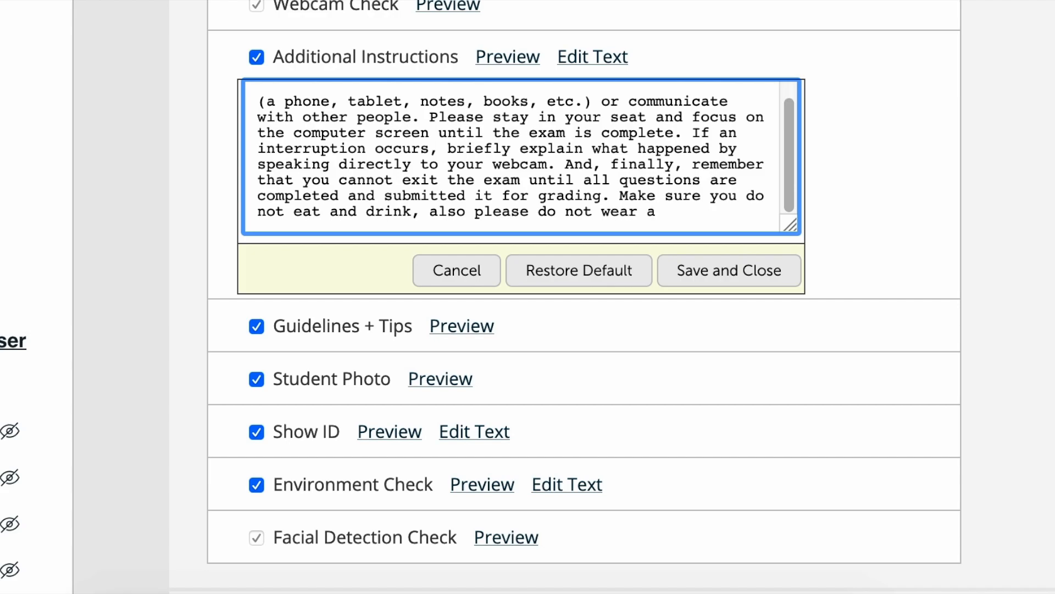
key("BackSpace")
key("BackSpace")
type("or")
key("BackSpace")
key("BackSpace")
key("BackSpace")
type("or a hoodie")
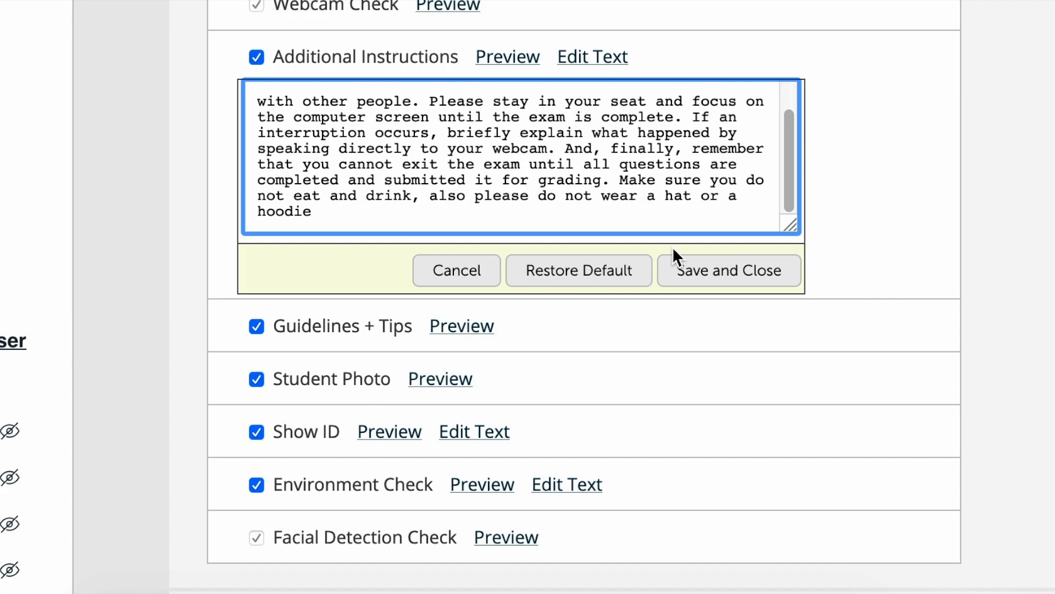
left_click(728, 270)
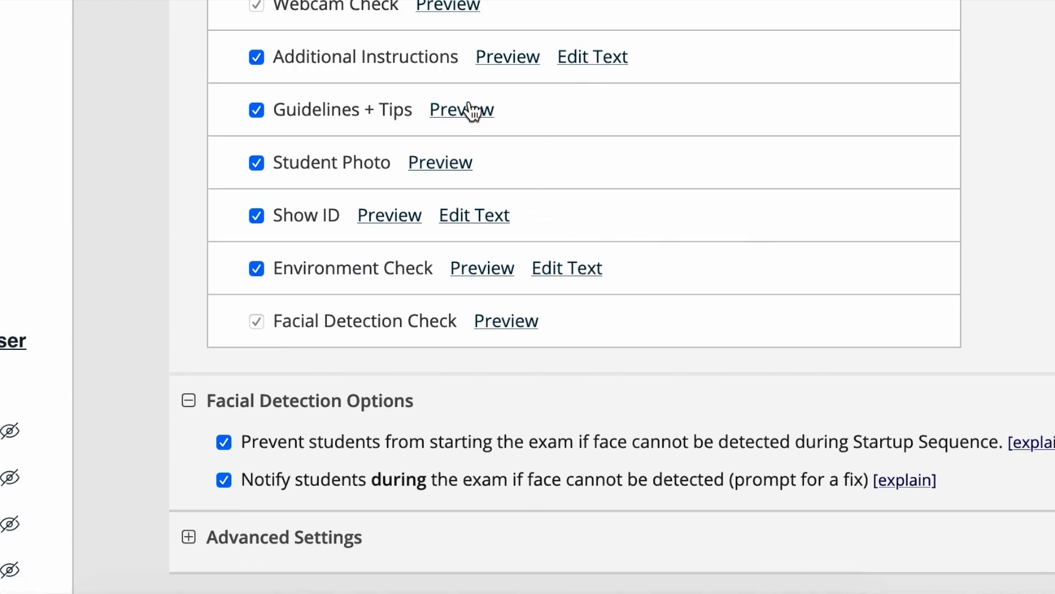
Reopen the Additional Instructions text and review the message from its beginning
left_click(600, 61)
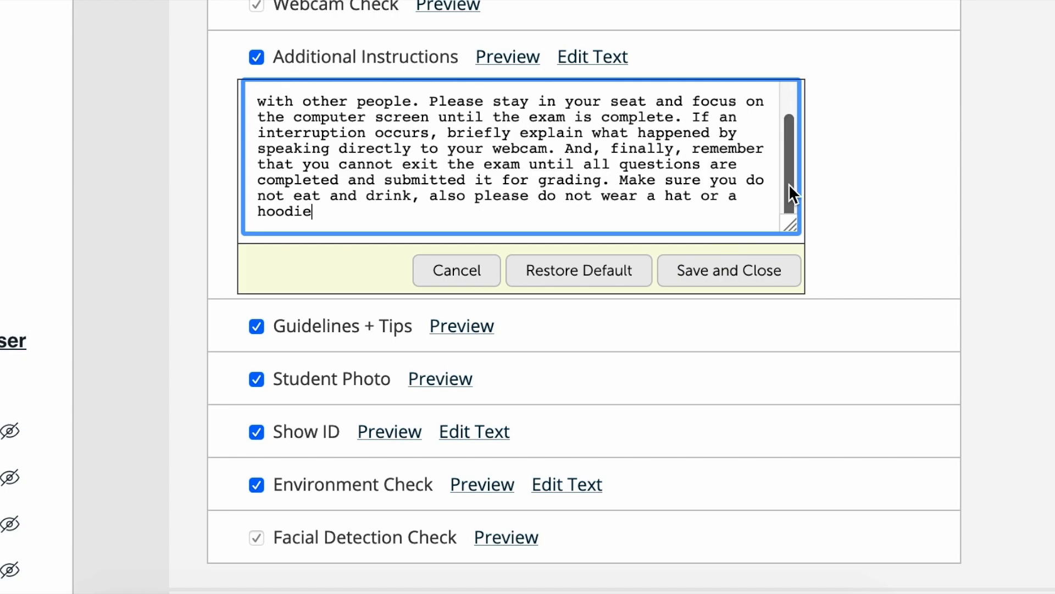
left_click_drag(792, 174, 794, 134)
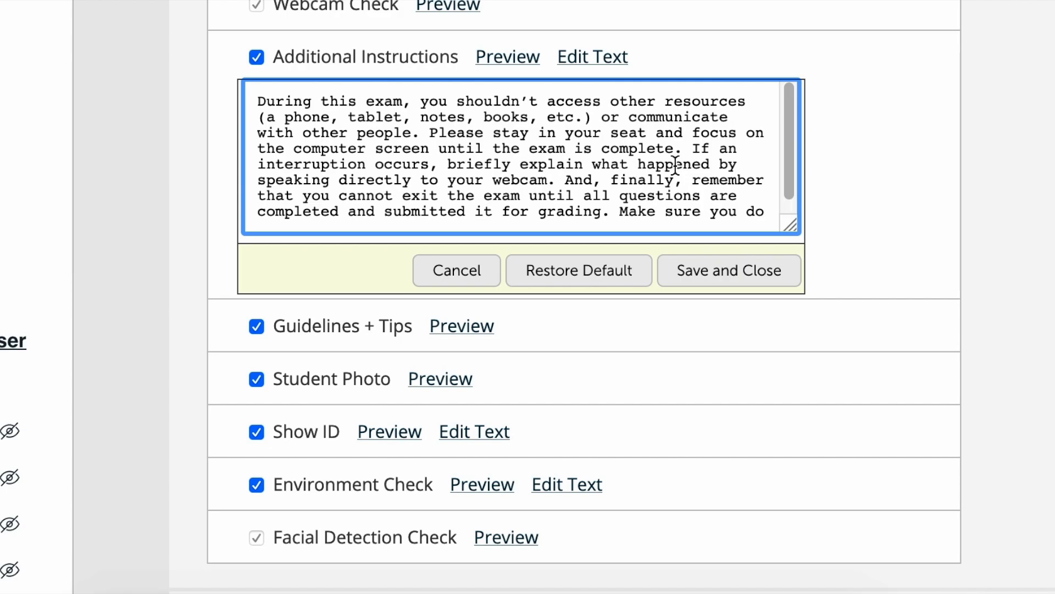
left_click_drag(261, 101, 708, 197)
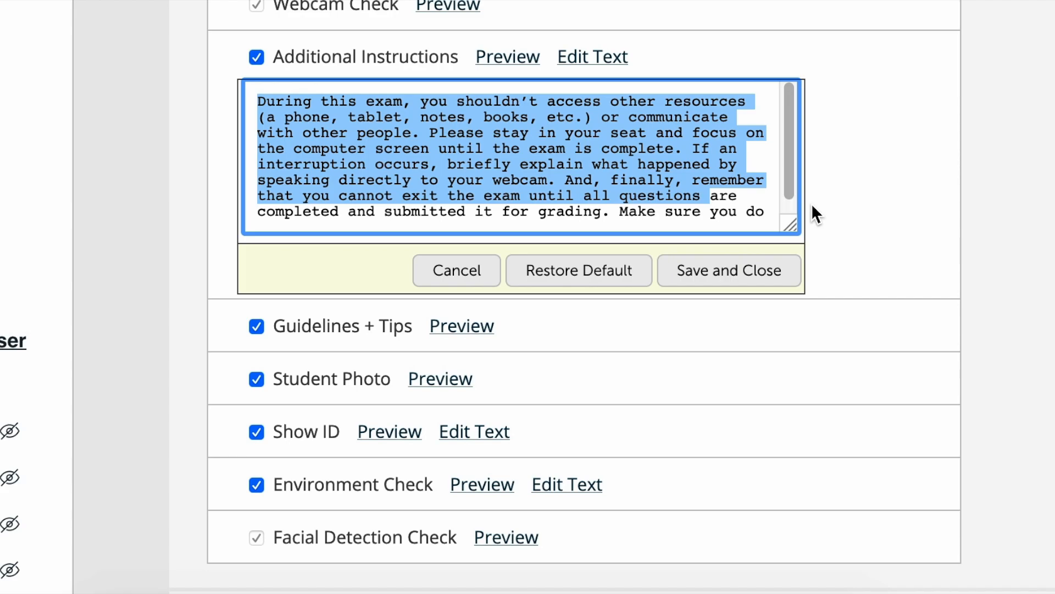
scroll(921, 296, "up", 3)
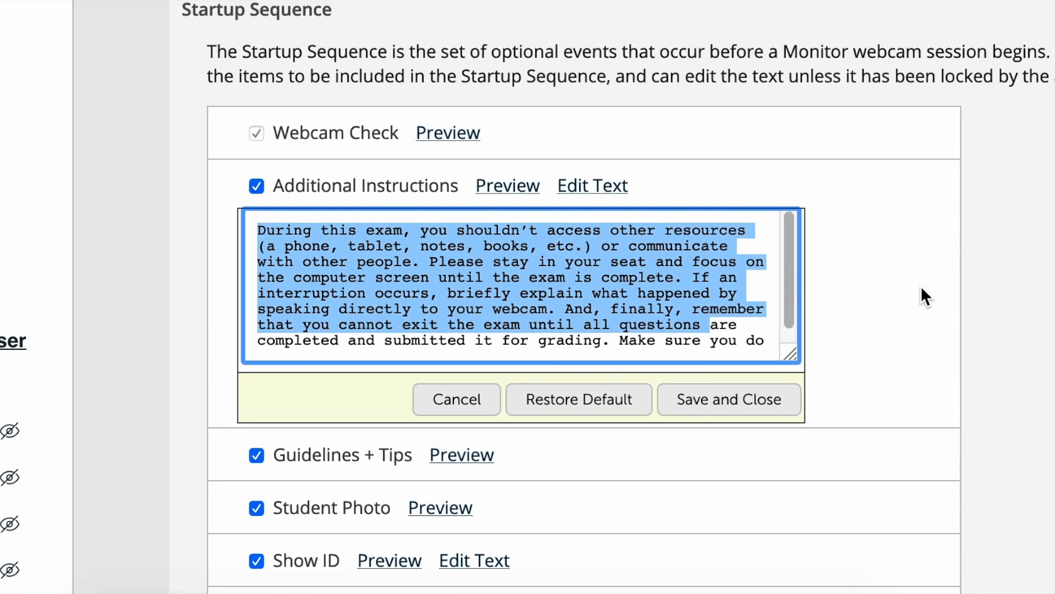
left_click_drag(182, 23, 358, 28)
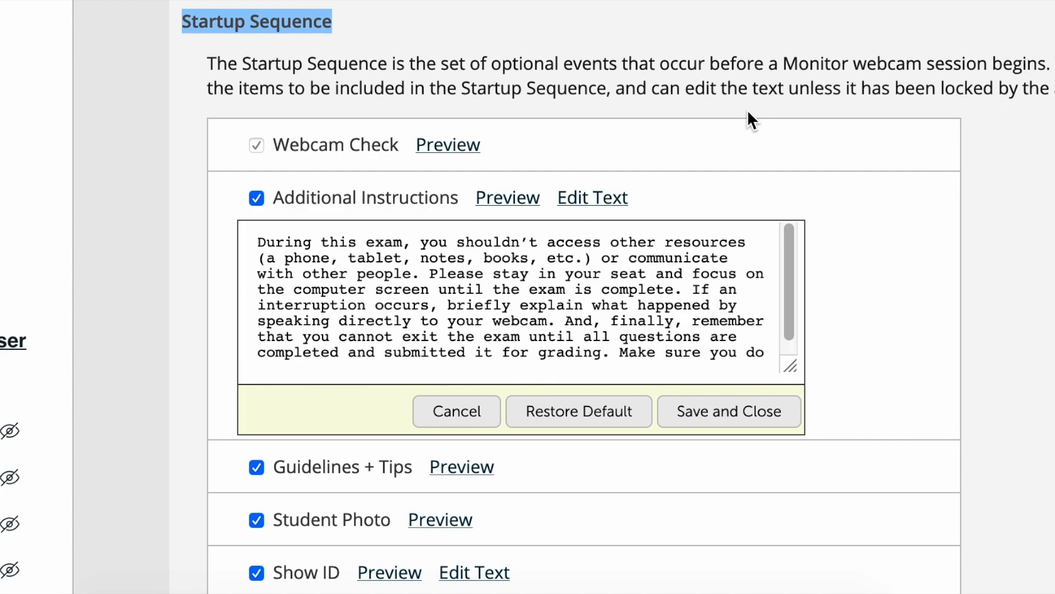
scroll(874, 222, "down", 5)
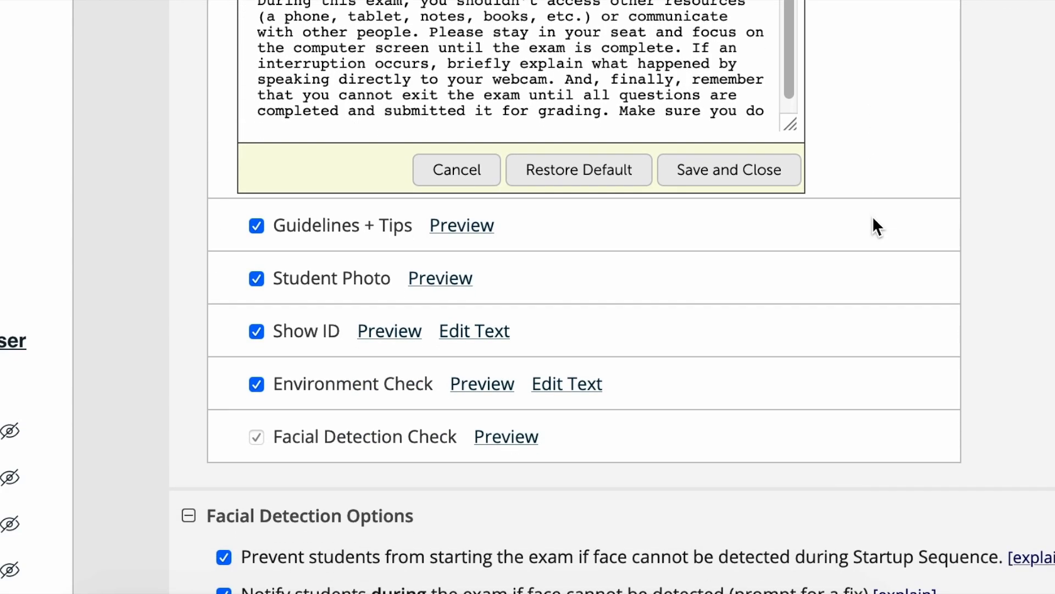
left_click(423, 280)
left_click_drag(228, 281, 504, 294)
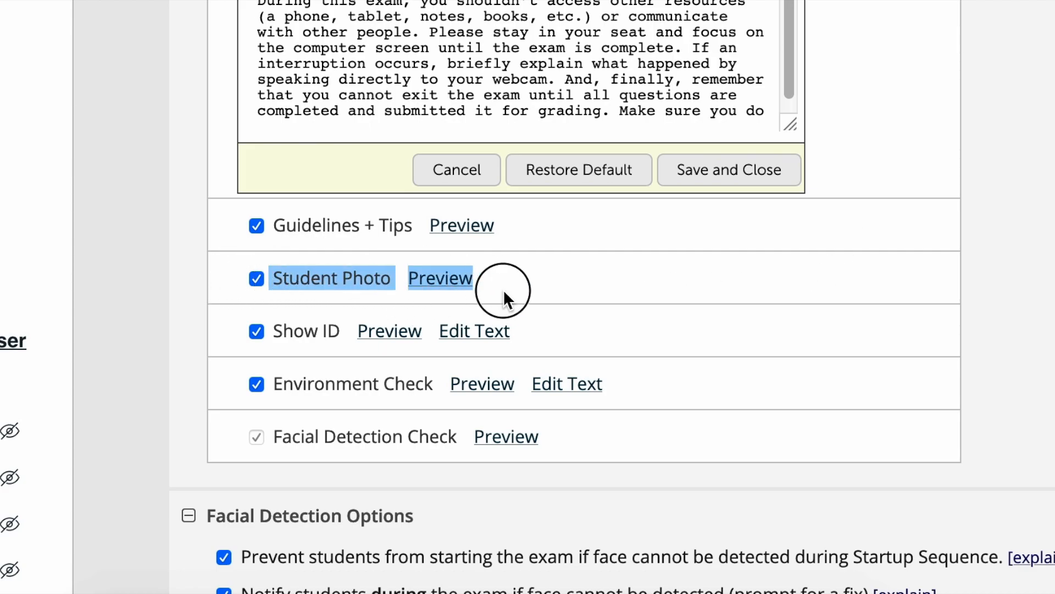
left_click_drag(566, 283, 271, 279)
left_click(559, 276)
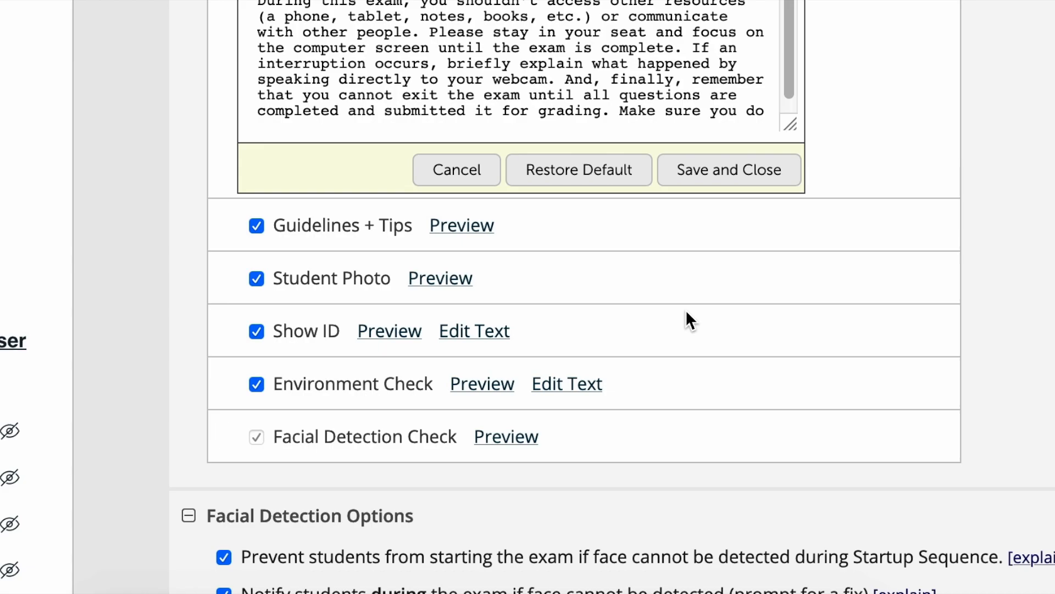
Preview the Show ID item of the Startup Sequence with camera access allowed, and return to the exam settings
scroll(654, 296, "down", 3)
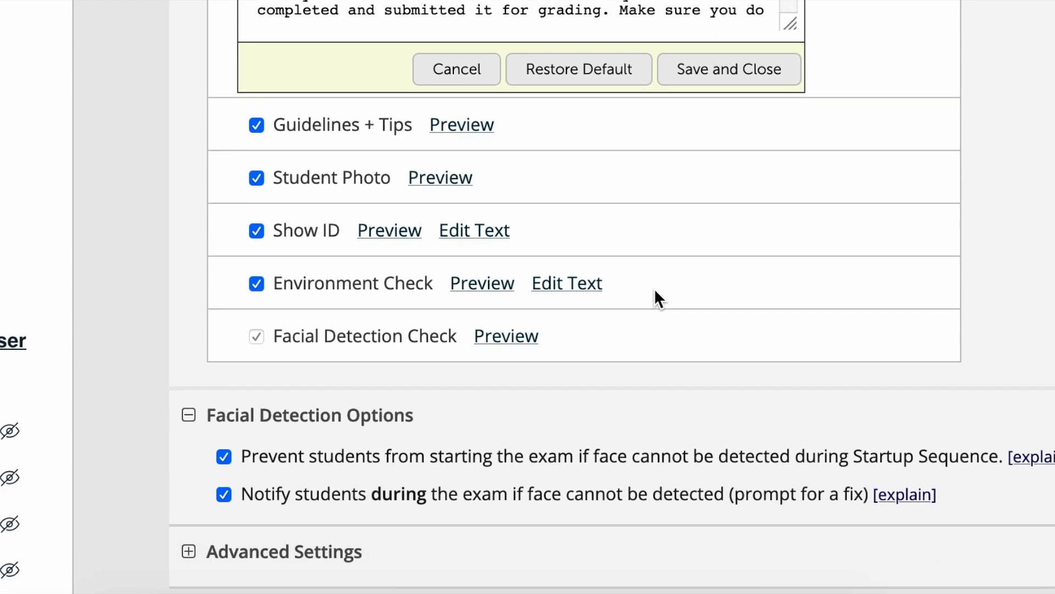
left_click(403, 235)
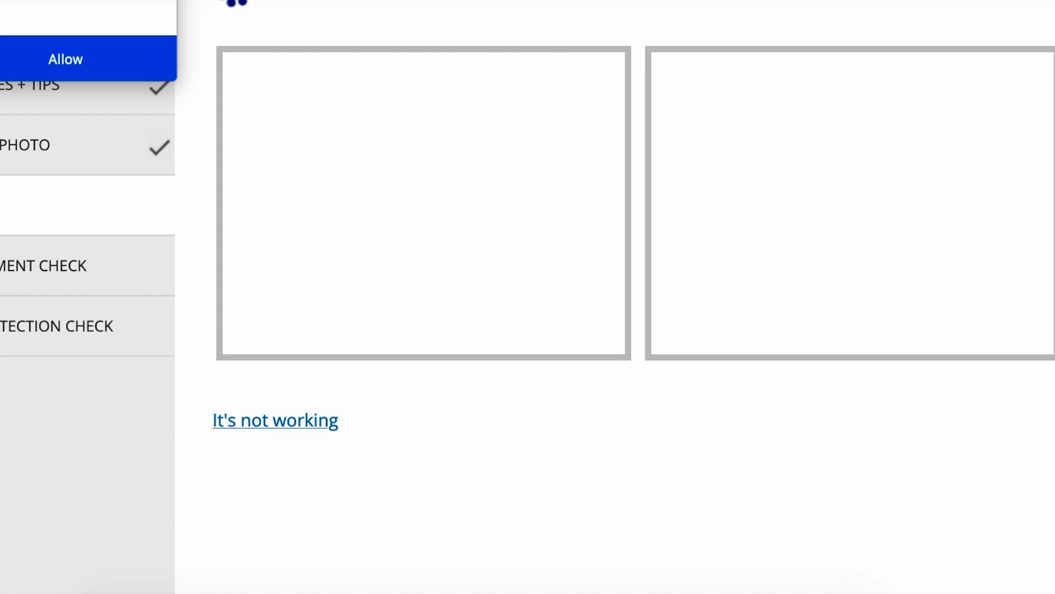
left_click(66, 59)
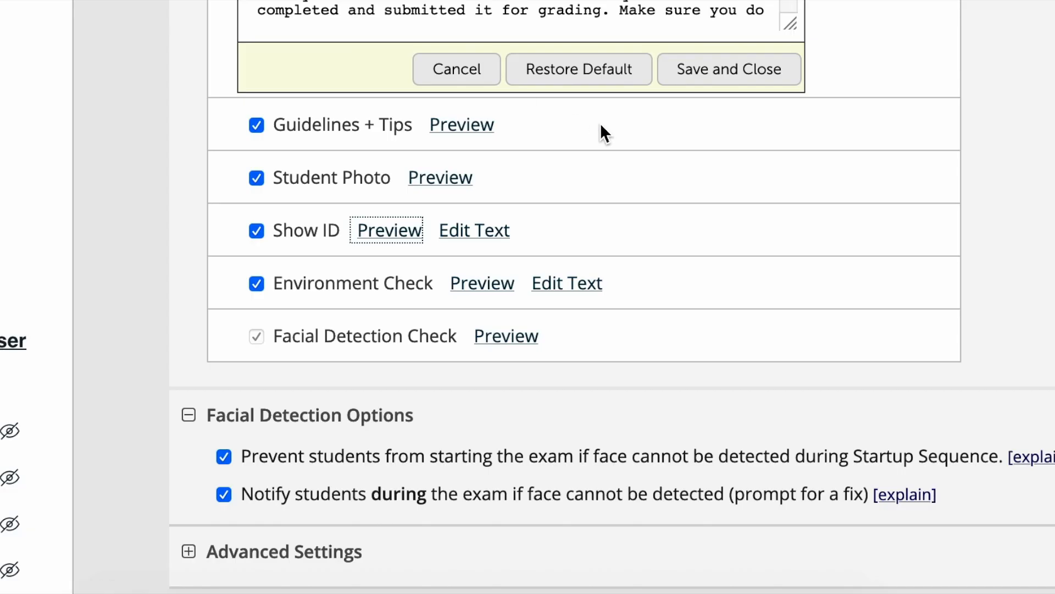
Append "Make sure that it is gov't issued and make sure to close out the CC information if they have any" to the Show ID text
left_click(490, 233)
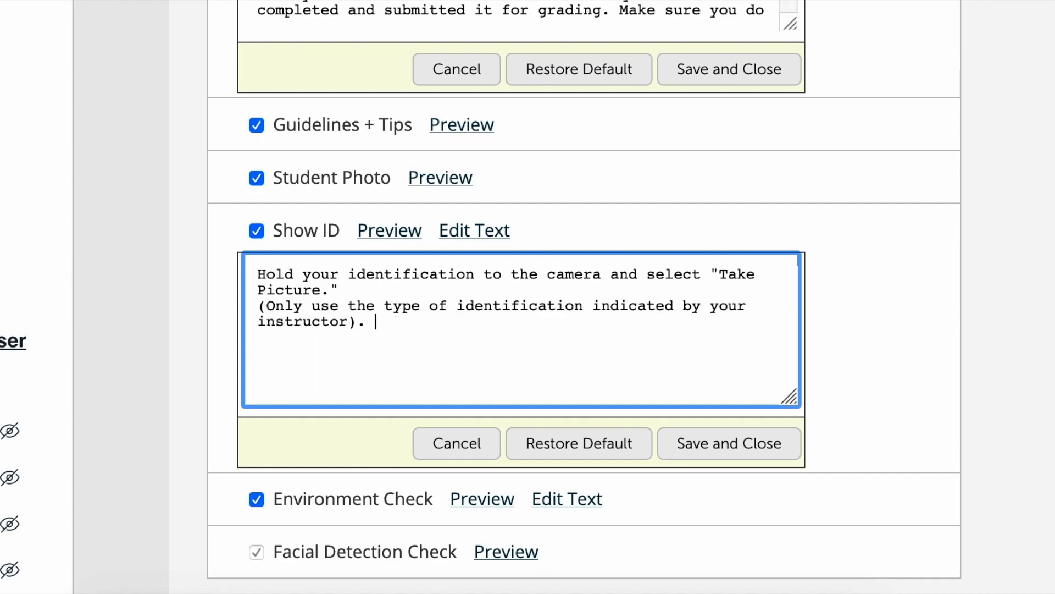
type("Make sure that it is")
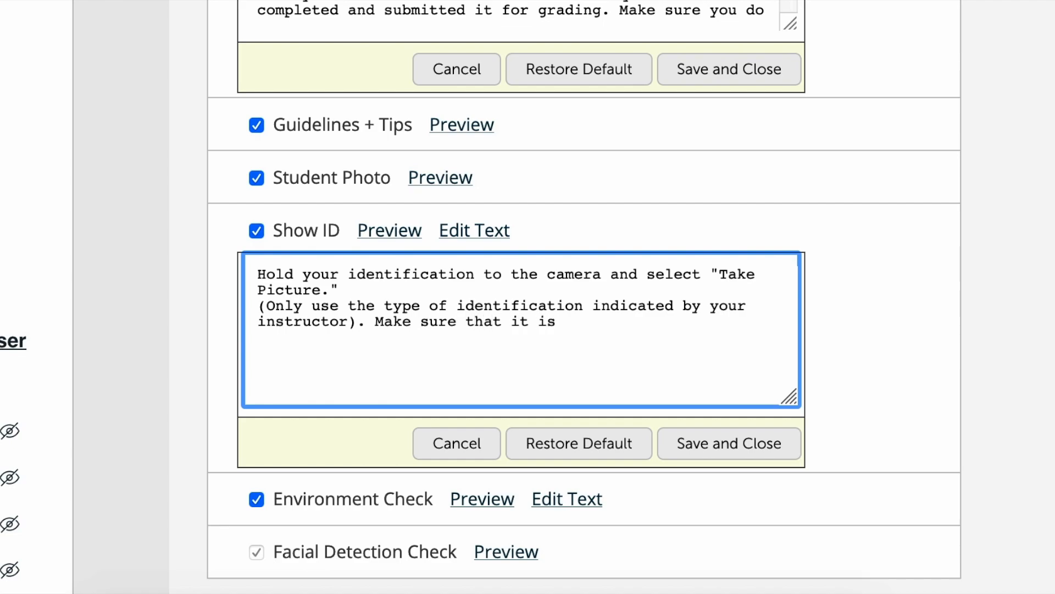
type(" gov't issued")
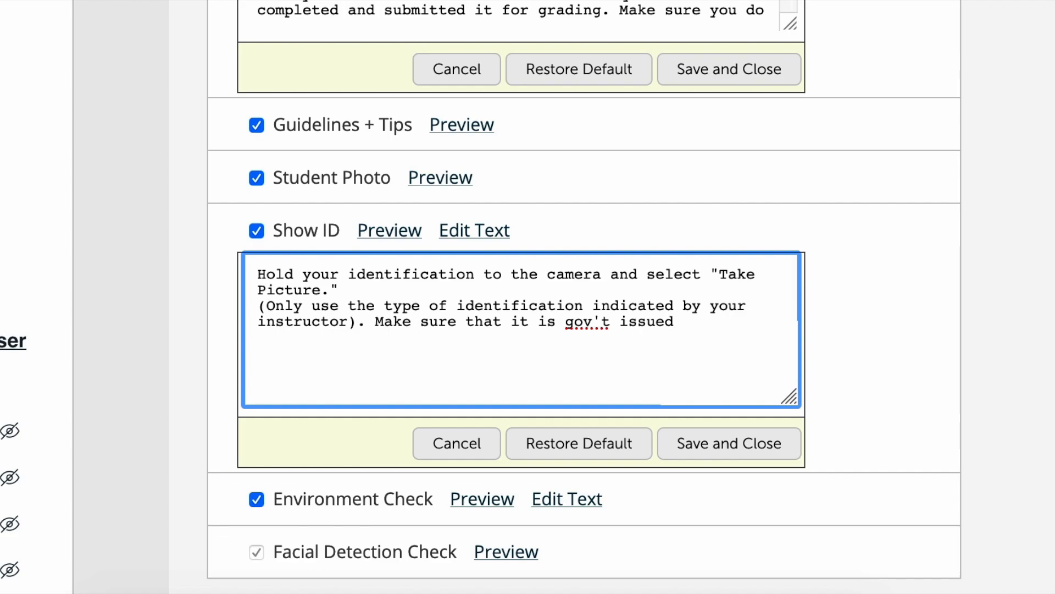
type(" and make sur")
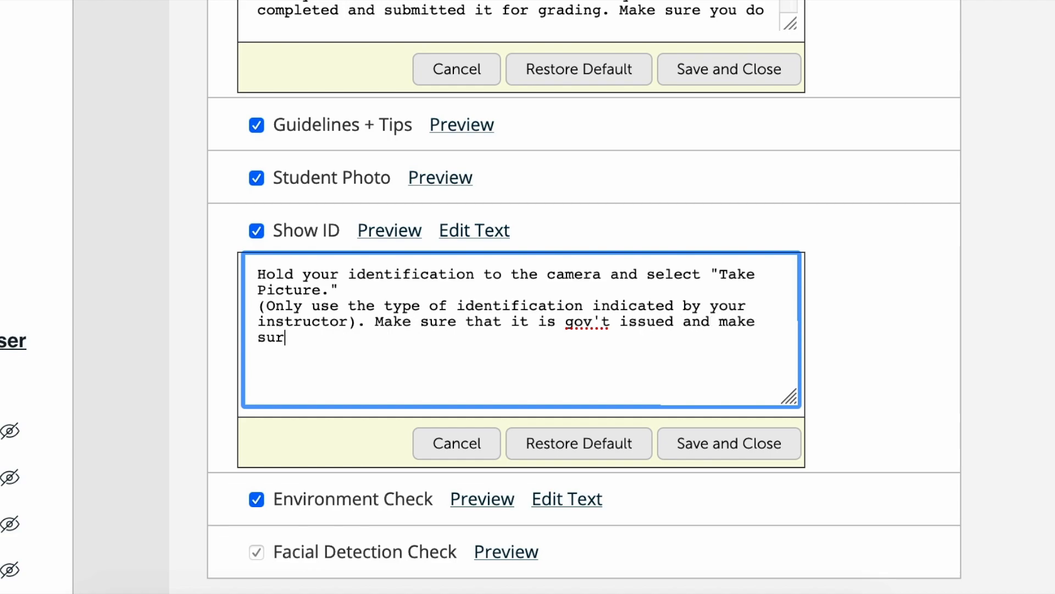
type("e to close")
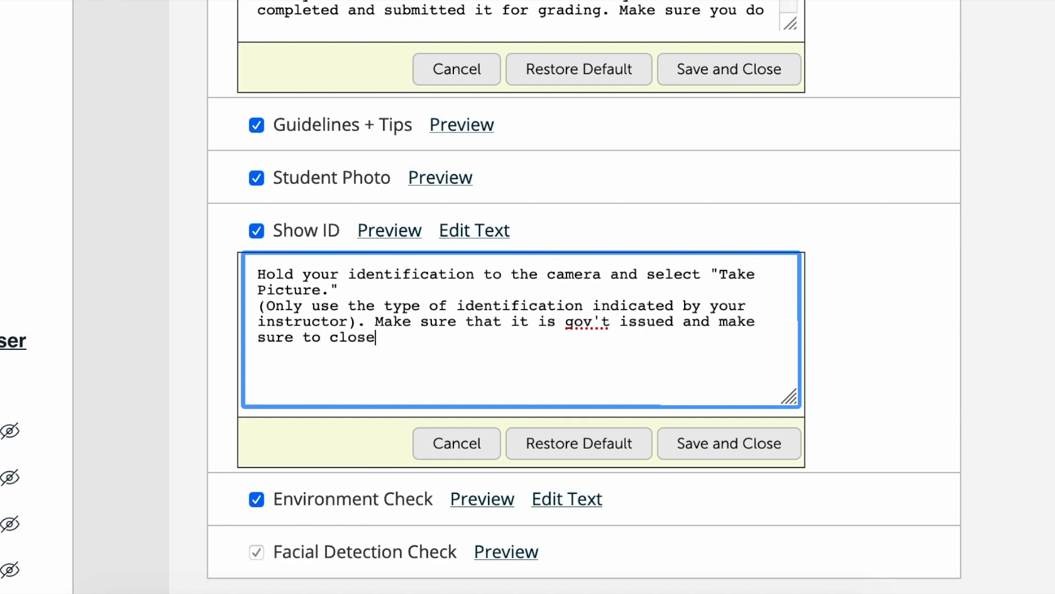
type(" out the CC infor")
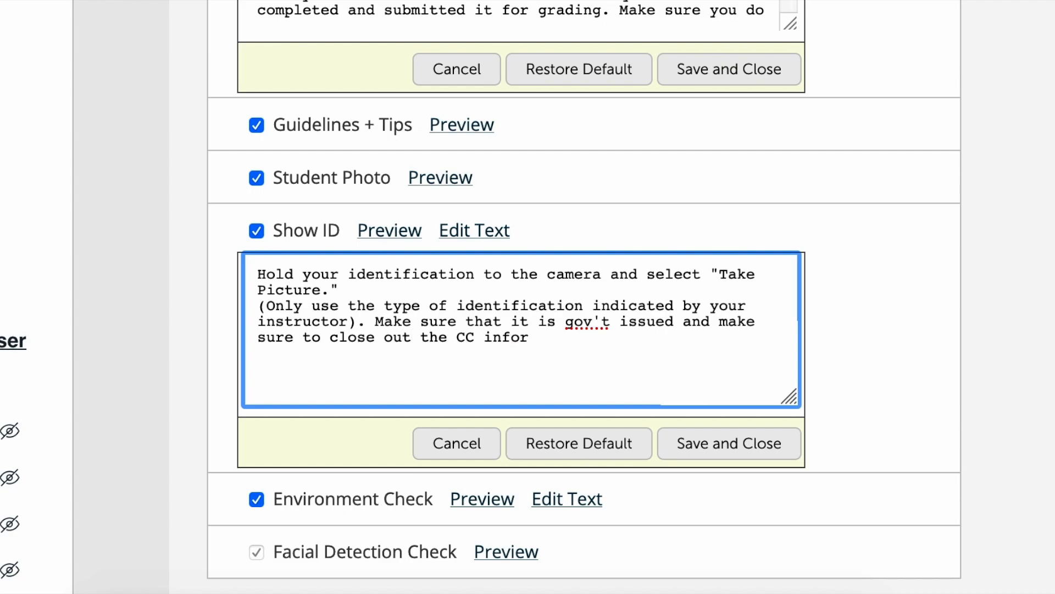
type("mation if they ")
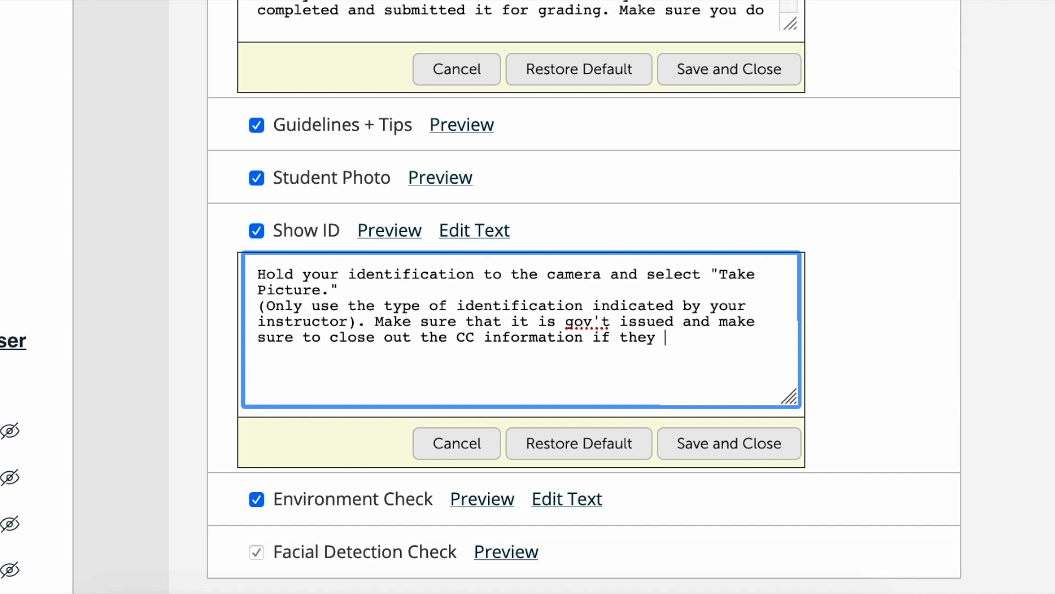
type("have any. You can do it with a paper or even putting your finger")
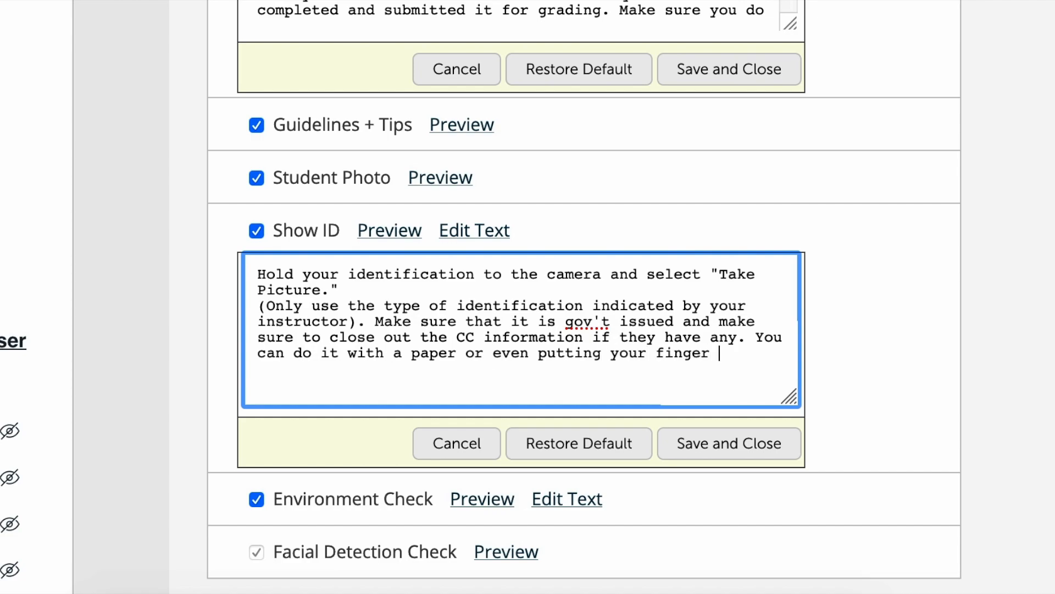
type(" in front of the numbers")
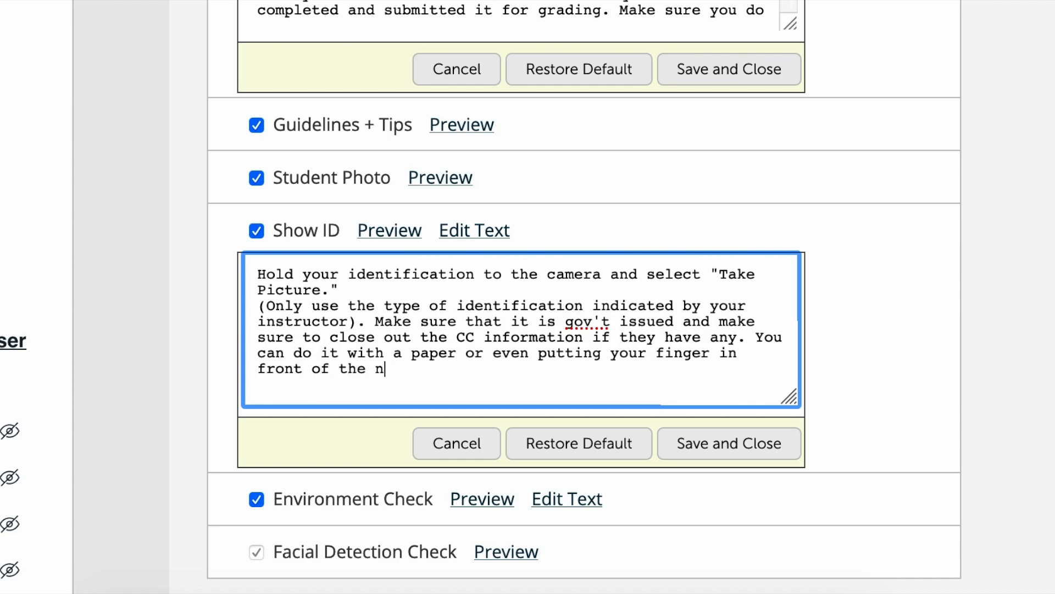
Append ". You can do it with a paper or even putting your finger in front of the numbers" to the Show ID text and save it
left_click(724, 438)
Reopen the Show ID text and highlight the whole message to review it
left_click(476, 234)
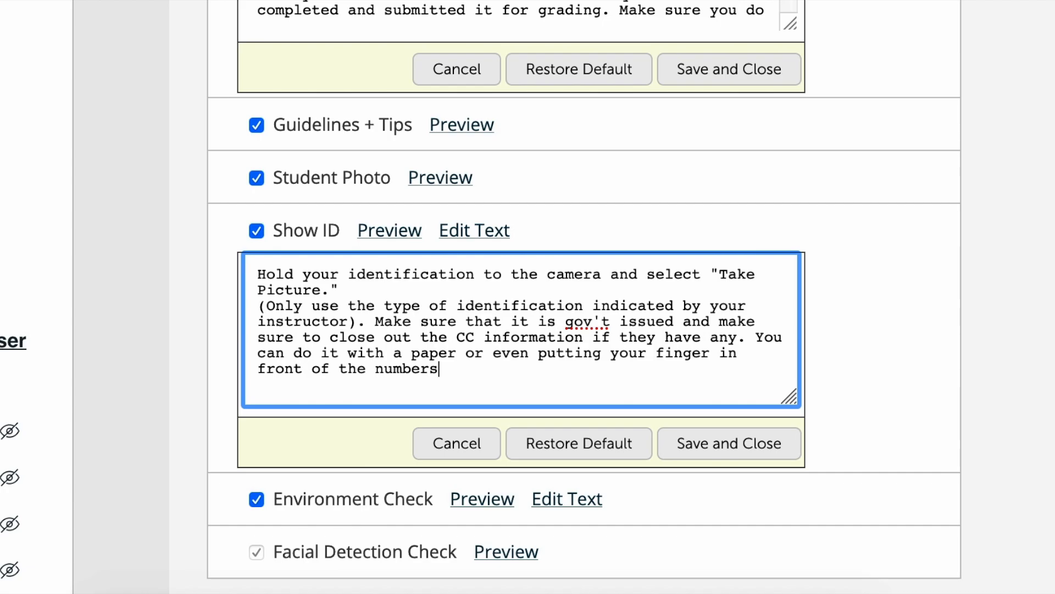
left_click_drag(464, 370, 255, 276)
left_click(449, 370)
left_click_drag(448, 370, 249, 274)
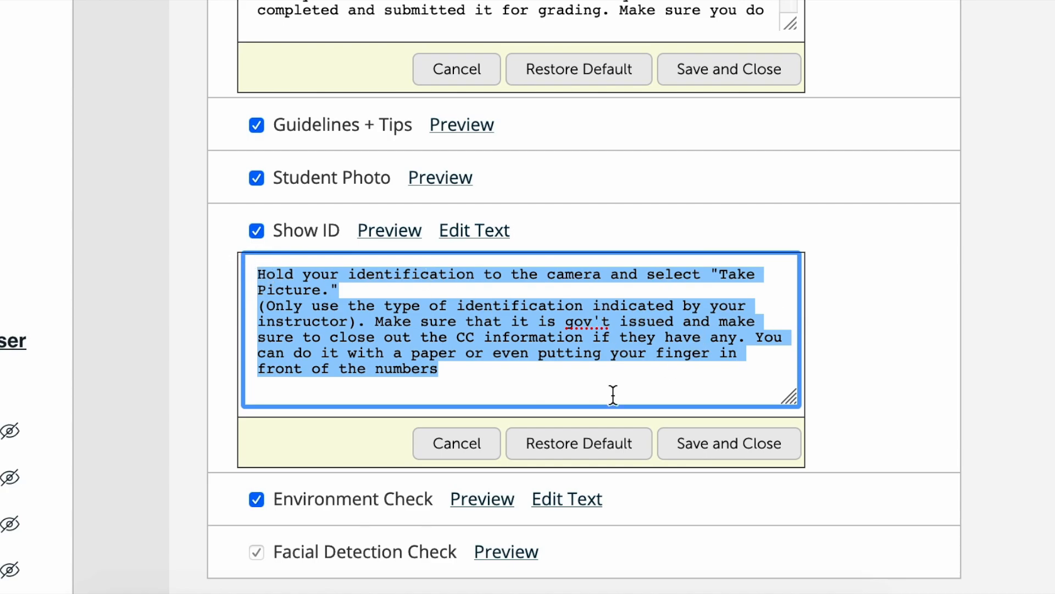
Save the Show ID text and append "Make sure to show the doors and above and below the table" to the Environment Check text
left_click(729, 448)
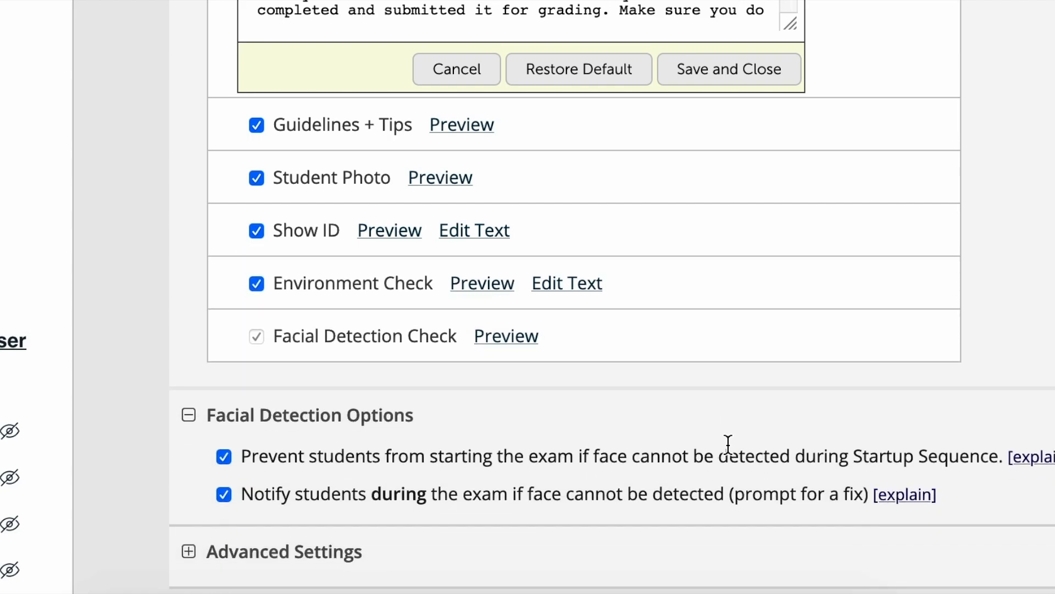
left_click(570, 287)
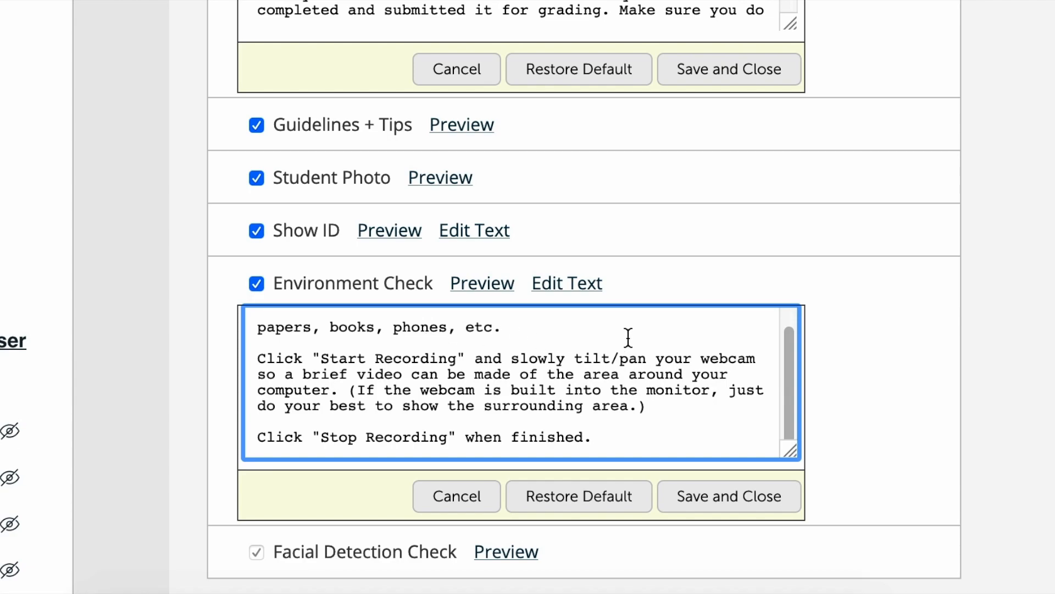
left_click_drag(790, 359, 790, 360)
type("Make sure to show he")
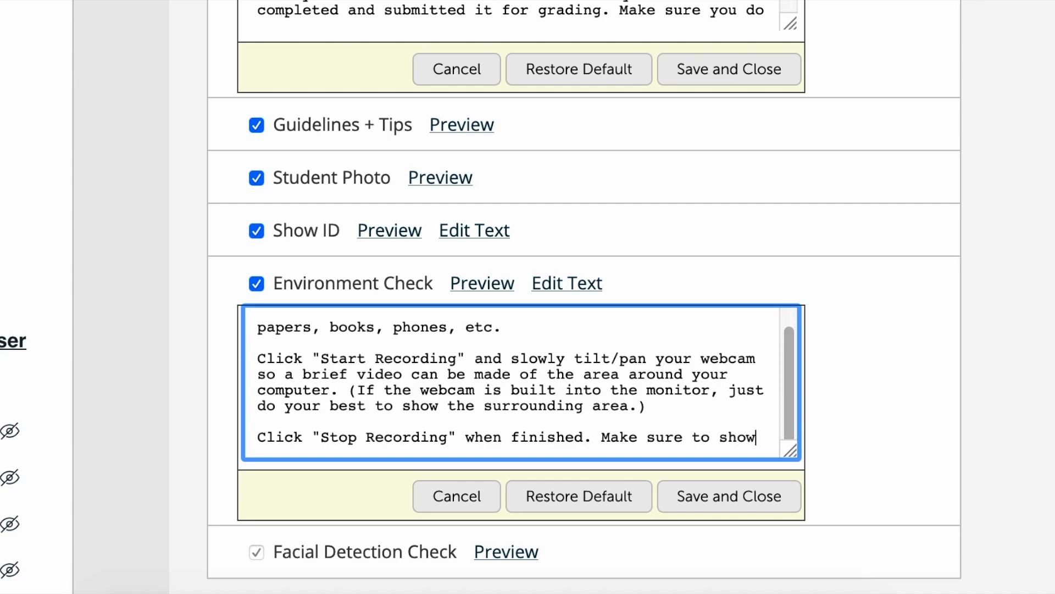
key("BackSpace")
key("BackSpace")
type("the ood")
key("BackSpace")
key("BackSpace")
key("BackSpace")
type("doors an")
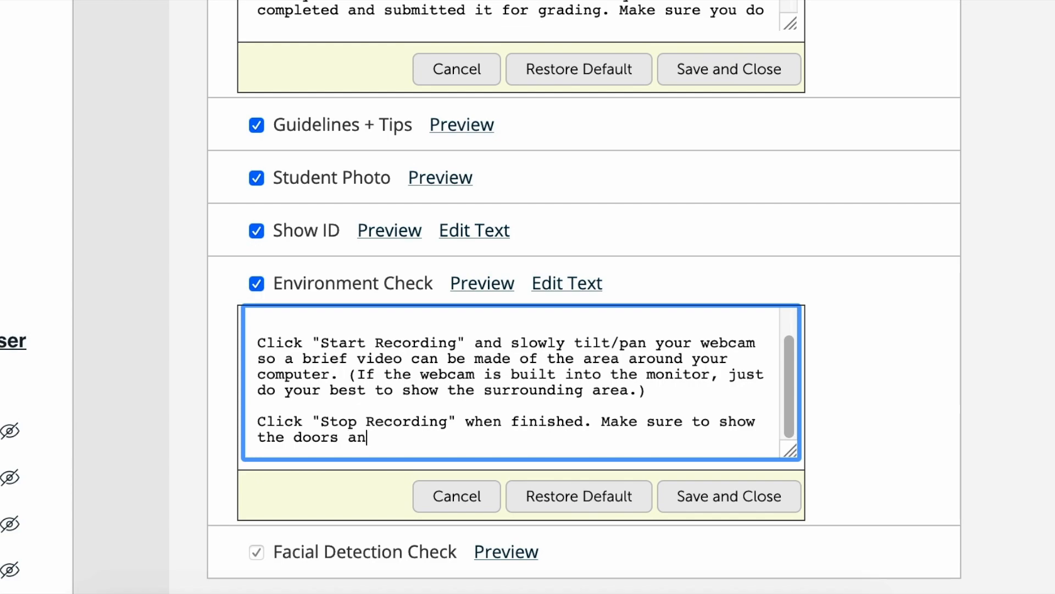
type("d above and below the table")
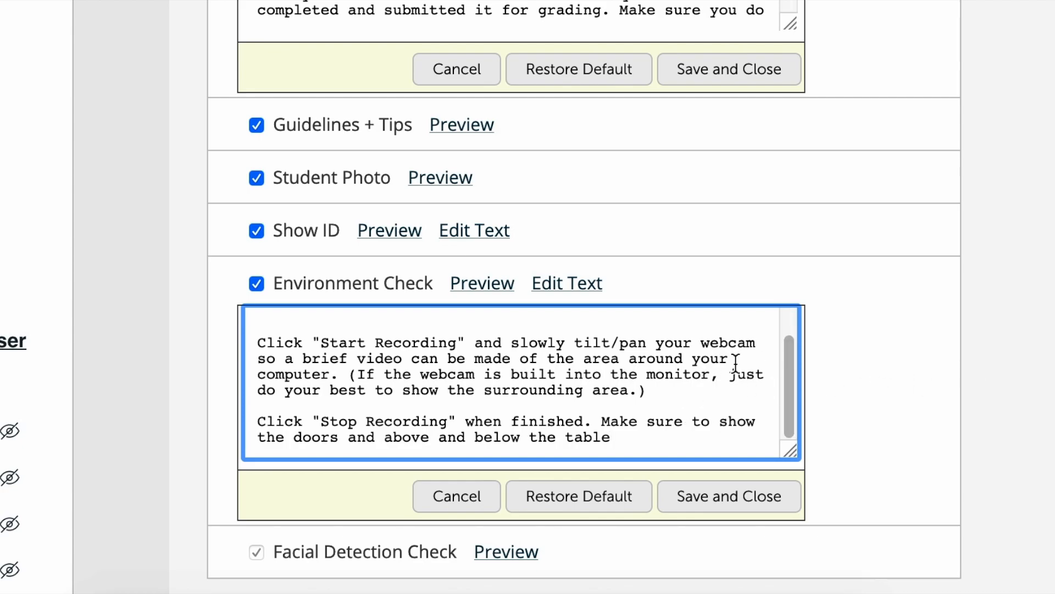
Append ". Make sure you cover a 360 angle" to the Environment Check text and save it
scroll(916, 378, "down", 1)
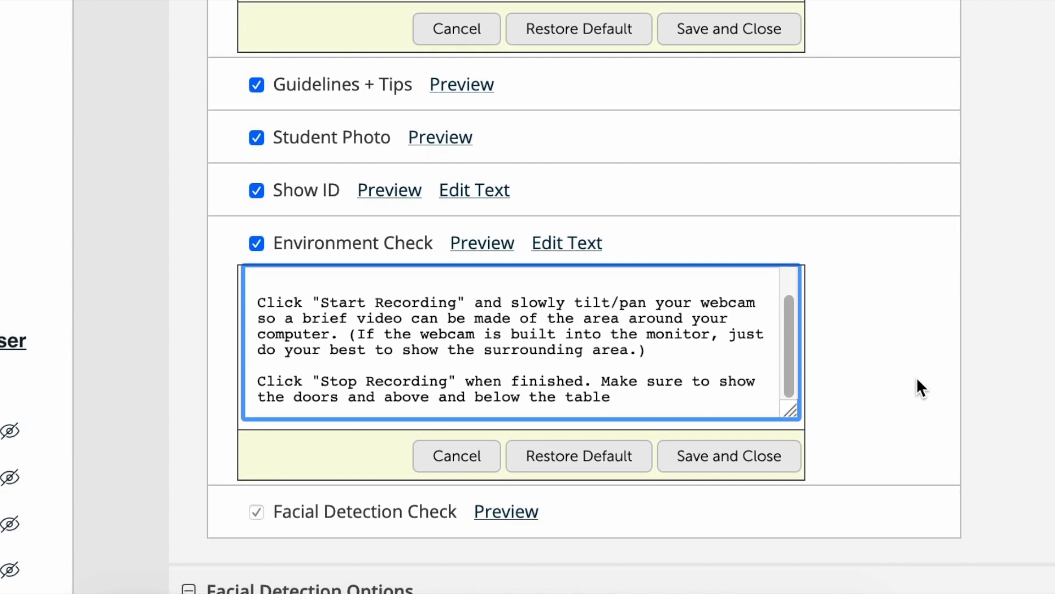
type(". Make sure you covera 3")
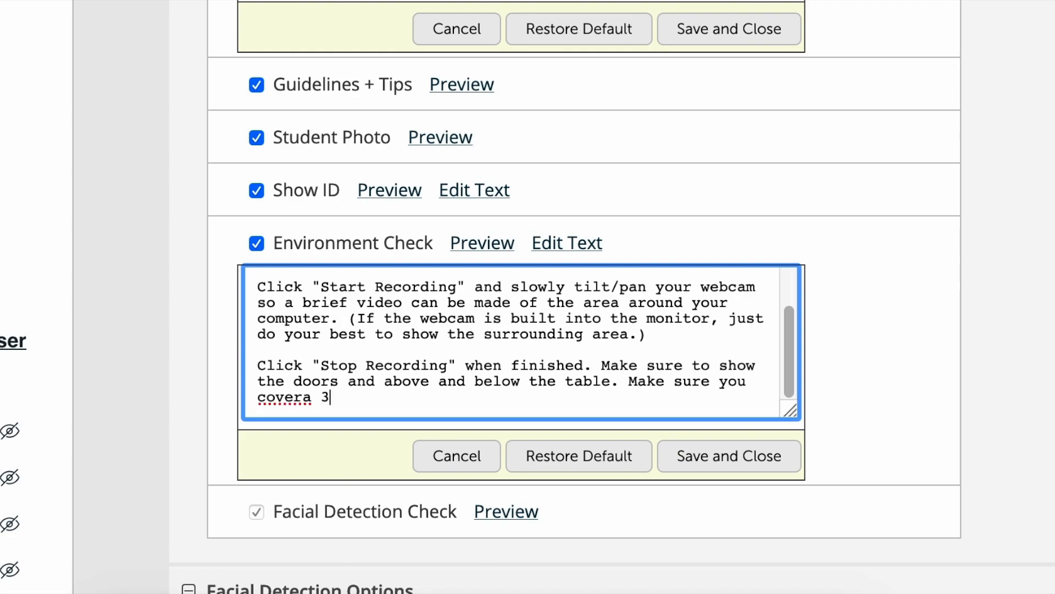
key("BackSpace")
key("BackSpace")
key("BackSpace")
key("BackSpace")
type("r a 360 angle")
key("BackSpace")
key("BackSpace")
type("le")
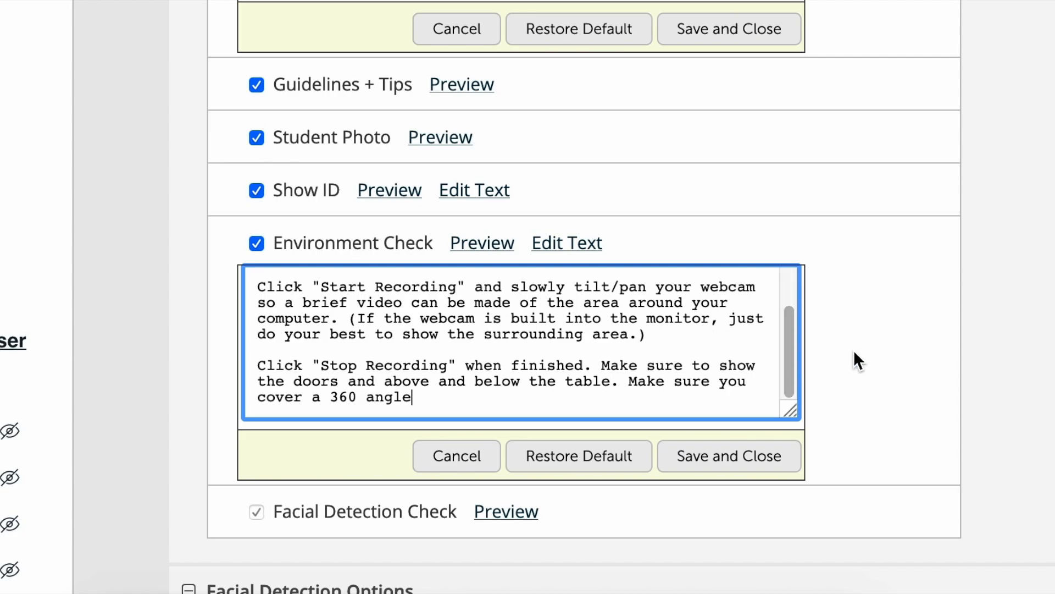
left_click(731, 456)
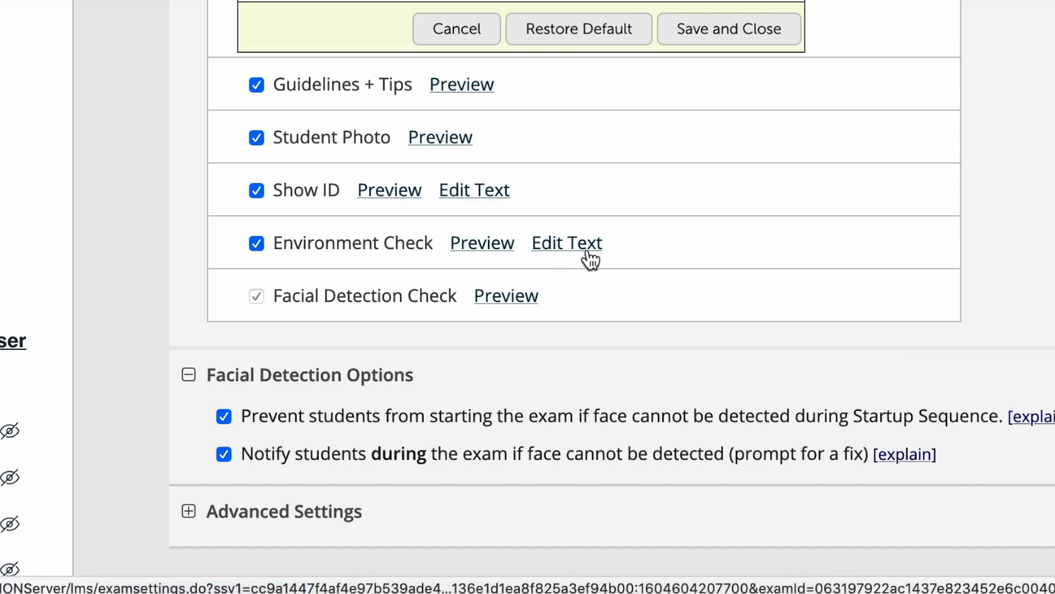
Review the Startup Sequence items and the Facial Detection Options of the exam
scroll(708, 257, "up", 3)
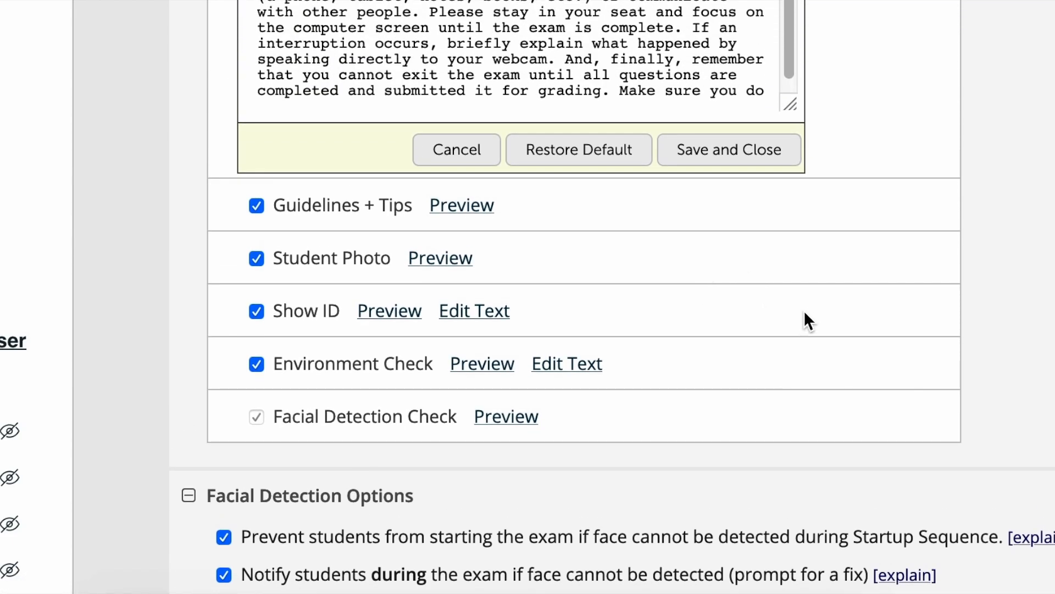
scroll(807, 309, "up", 3)
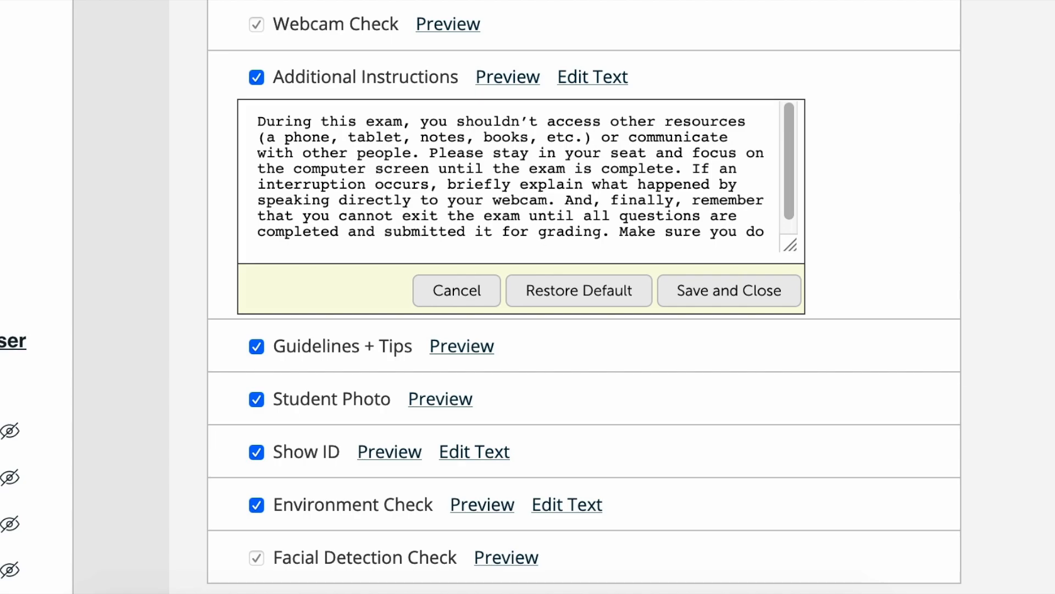
scroll(662, 245, "down", 7)
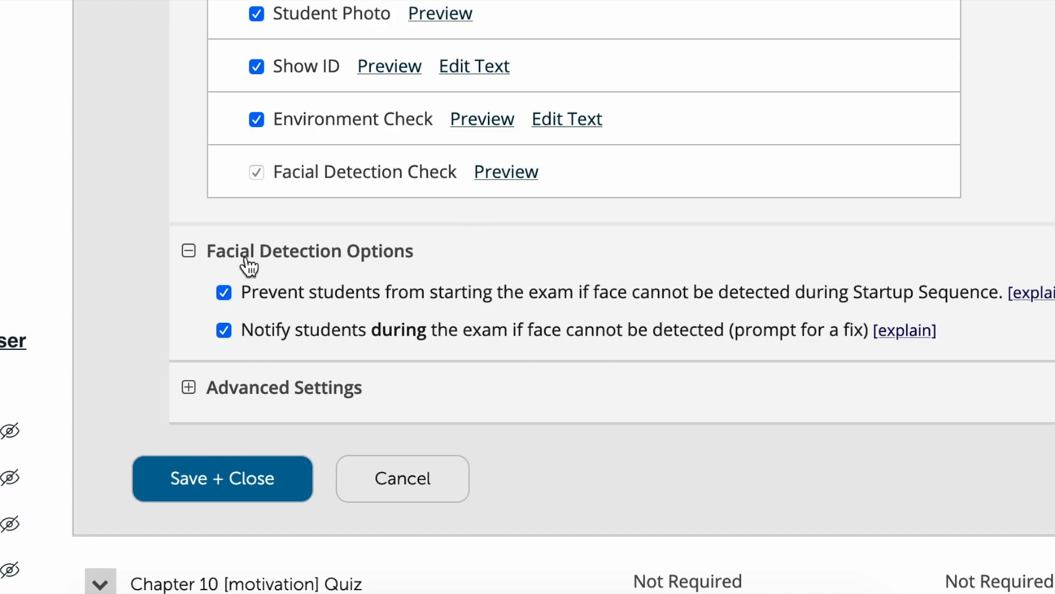
scroll(384, 264, "up", 7)
scroll(226, 176, "up", 4)
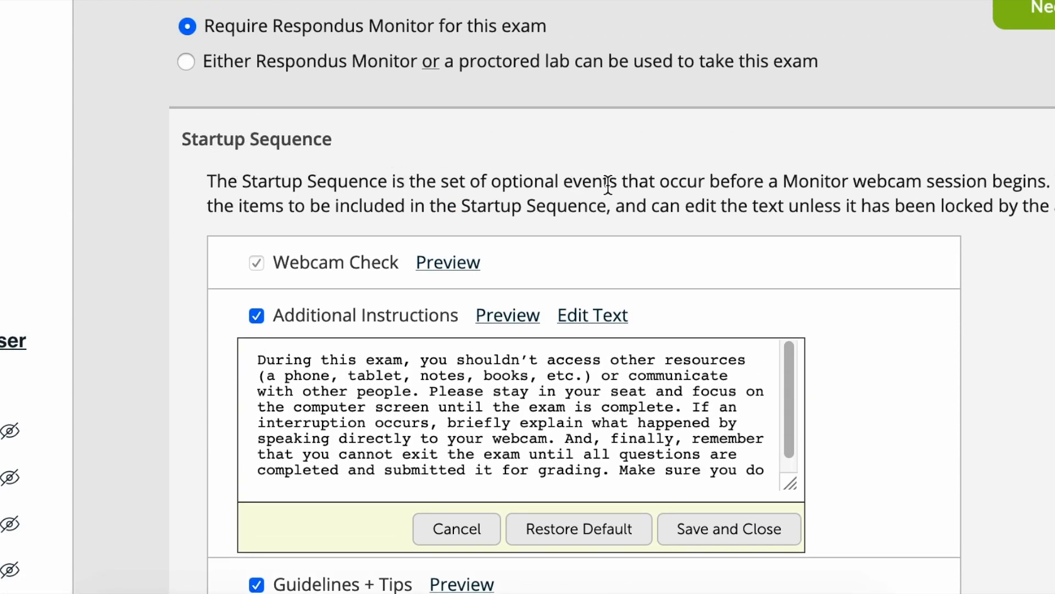
scroll(1036, 292, "down", 8)
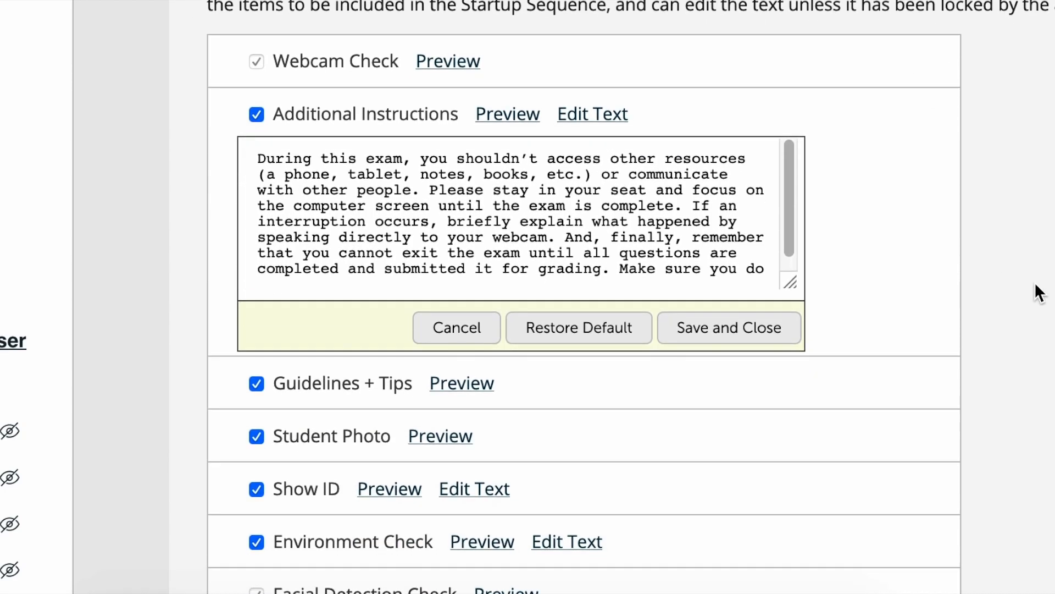
scroll(1046, 285, "down", 2)
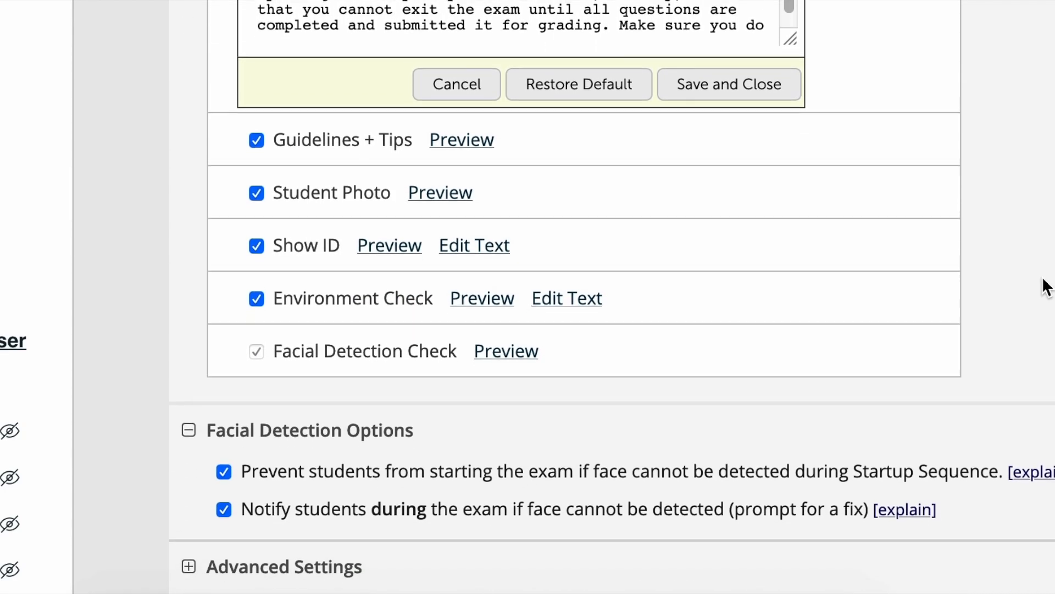
scroll(1043, 261, "down", 3)
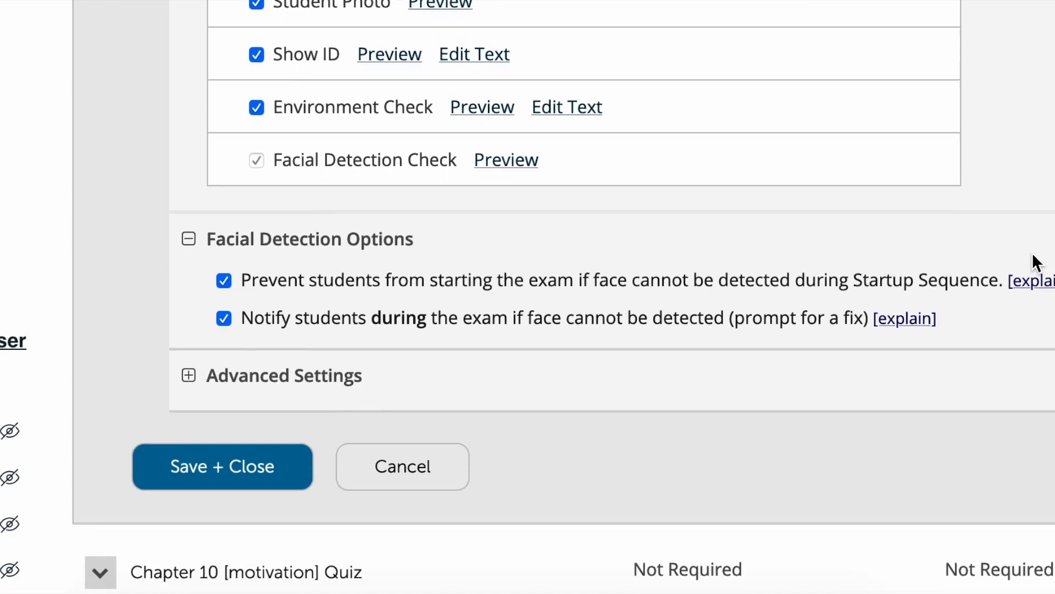
scroll(382, 206, "down", 2)
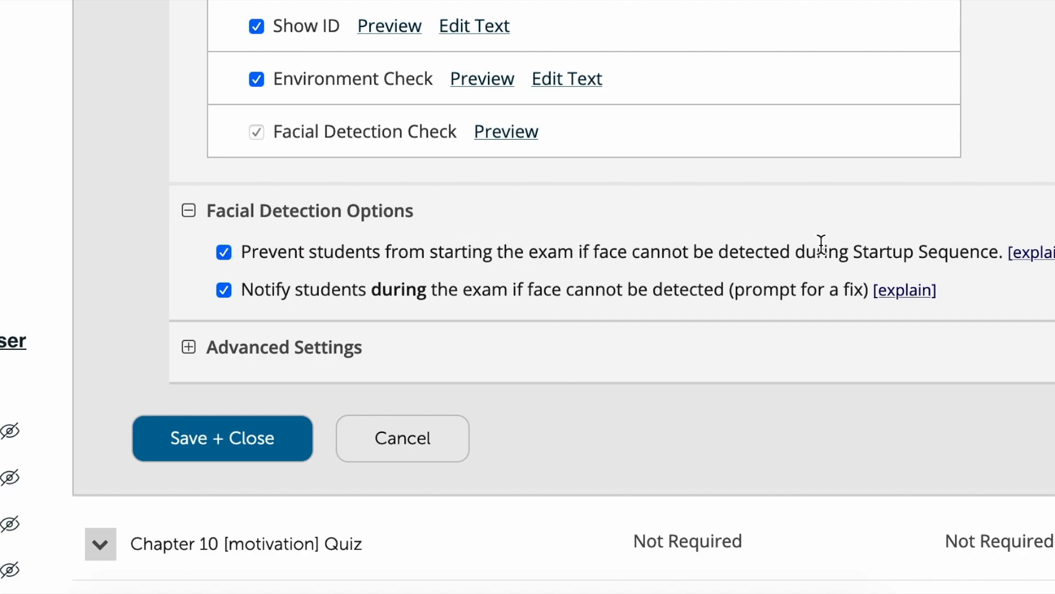
Turn off notifying students during the exam if their face cannot be detected, keeping the Startup Sequence face requirement enabled
mouse_move(1027, 253)
left_click(225, 252)
scroll(509, 231, "down", 2)
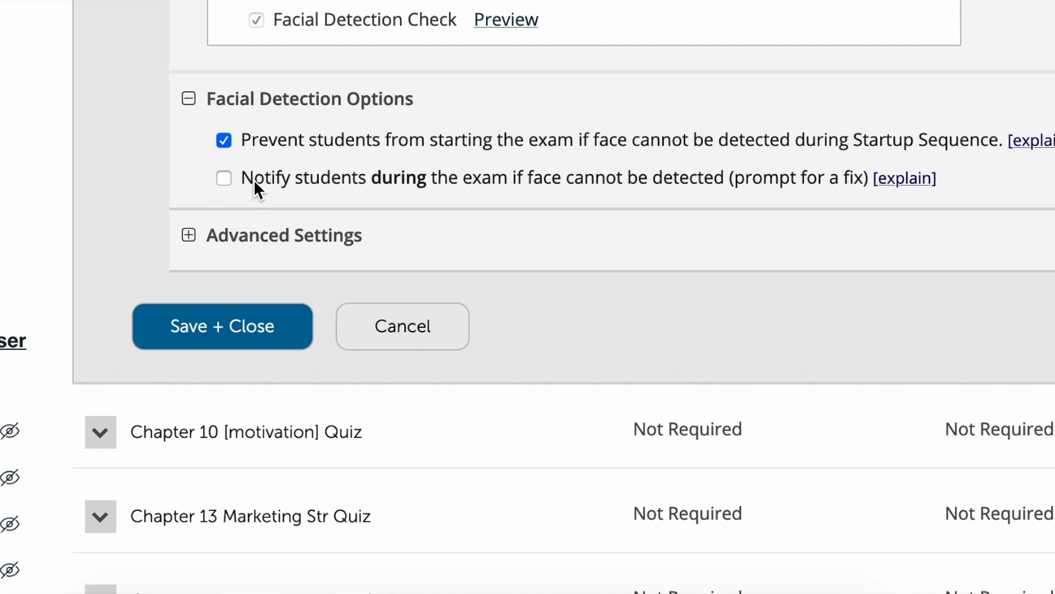
left_click_drag(243, 177, 941, 190)
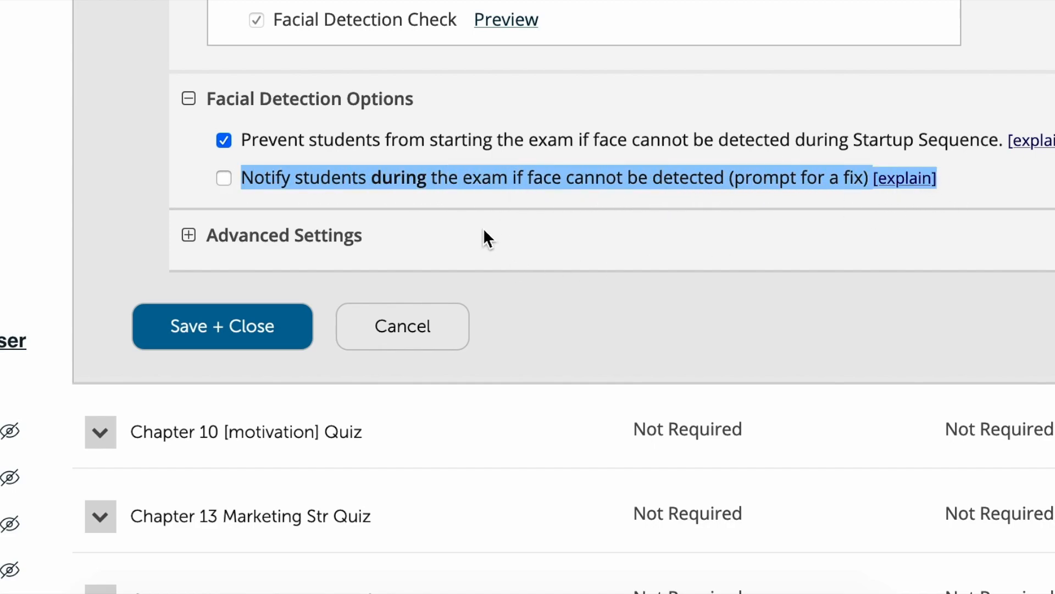
left_click(979, 235)
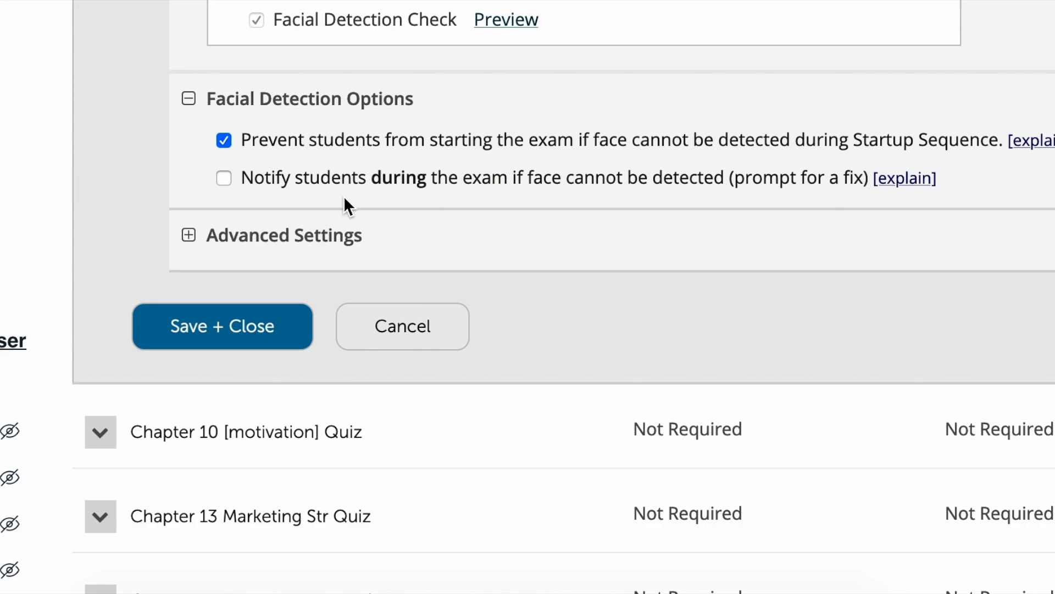
In the Advanced Settings, make webcam videos additionally available for viewing on mobile devices, and save the exam settings
left_click(191, 239)
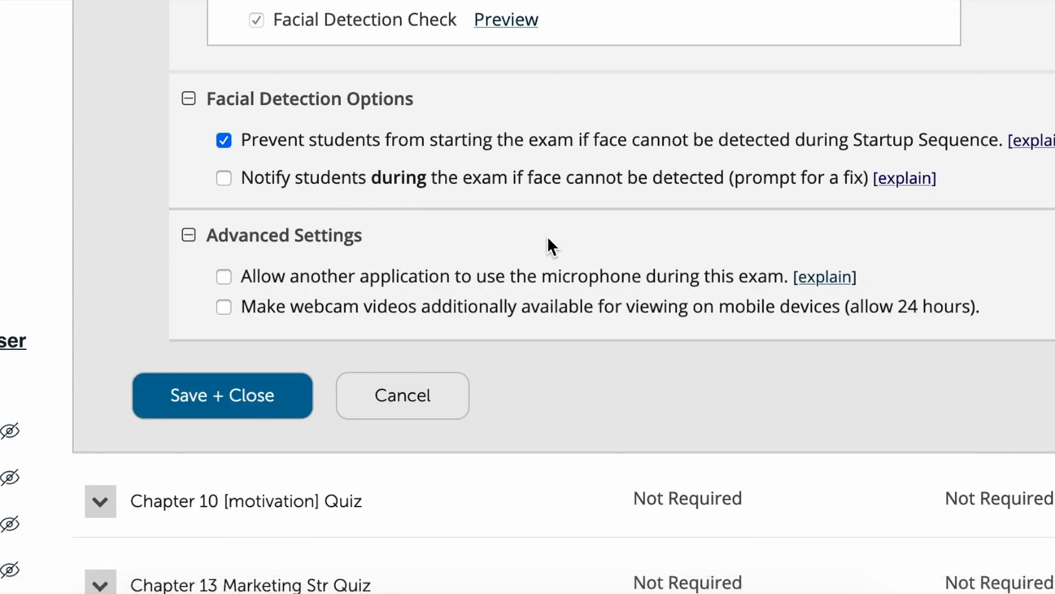
left_click(189, 99)
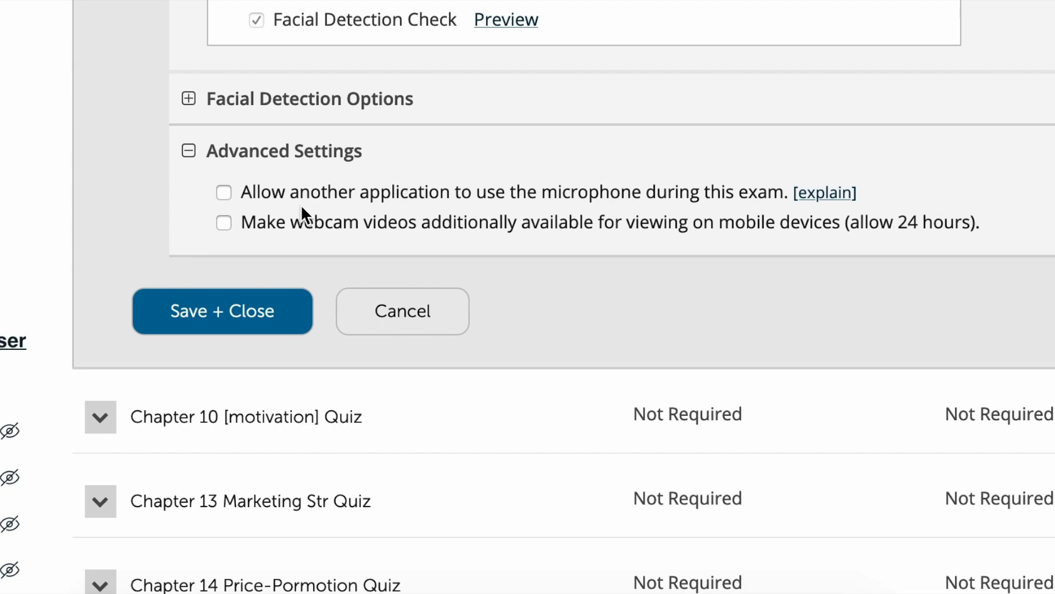
left_click(229, 192)
left_click(225, 194)
left_click(224, 193)
left_click(222, 191)
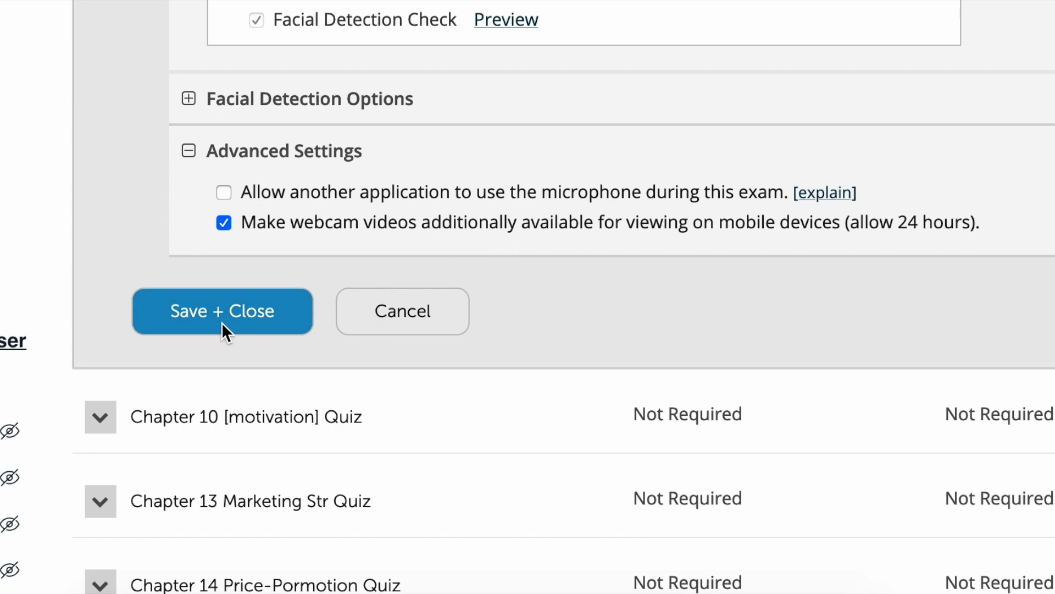
left_click(257, 311)
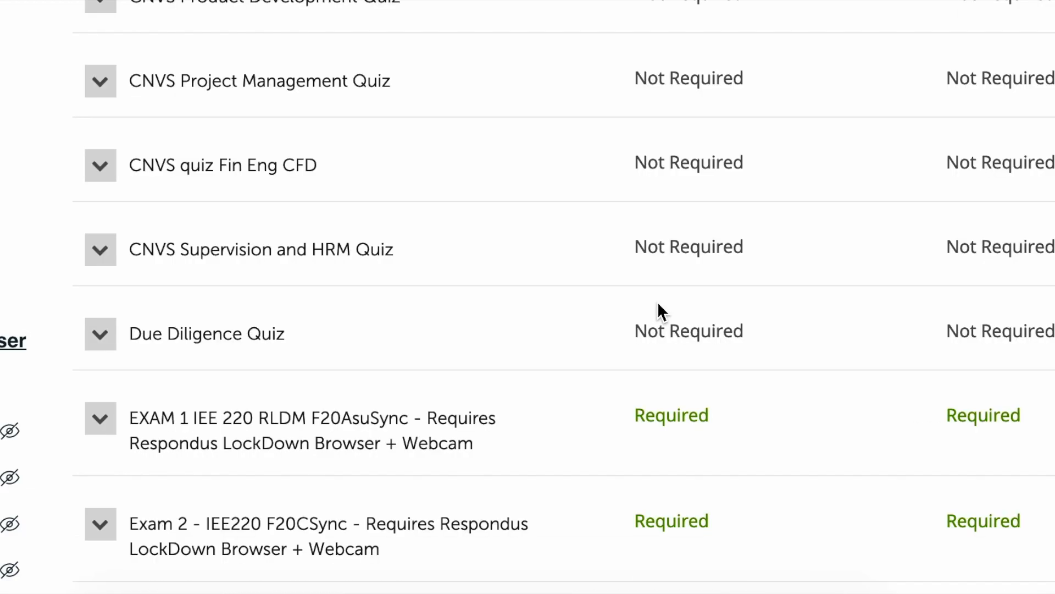
Find the Chapter 1 and Intro Quiz in the exam list and highlight both of its requirement statuses
scroll(426, 315, "up", 10)
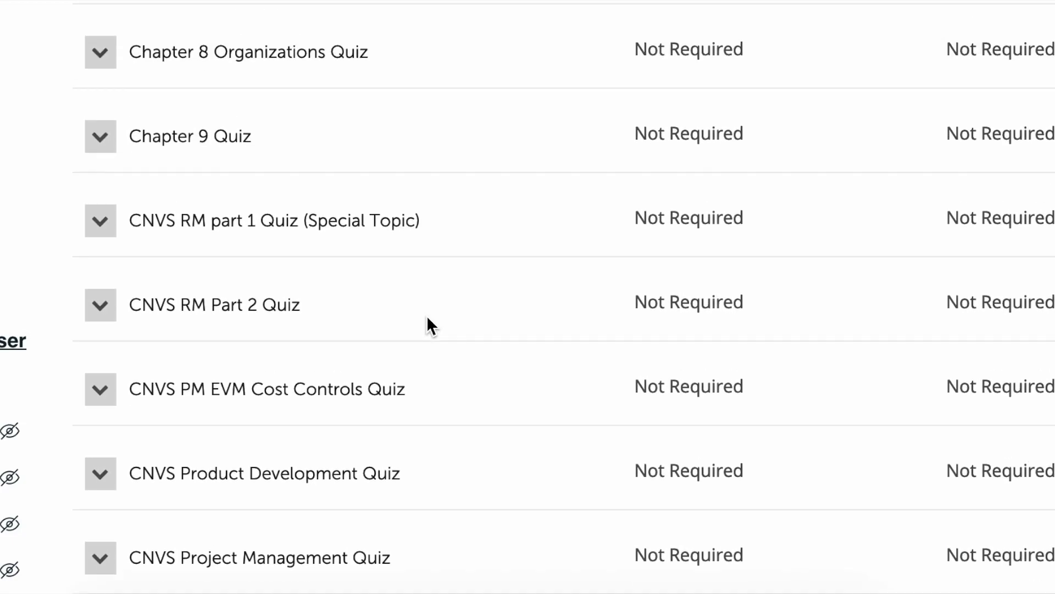
scroll(266, 204, "up", 10)
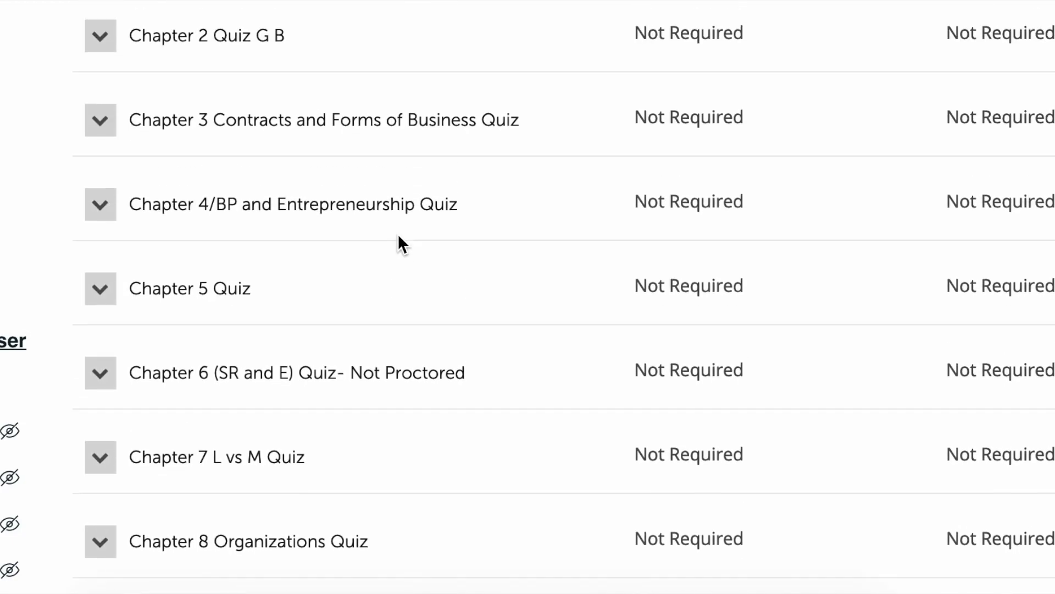
scroll(314, 219, "up", 8)
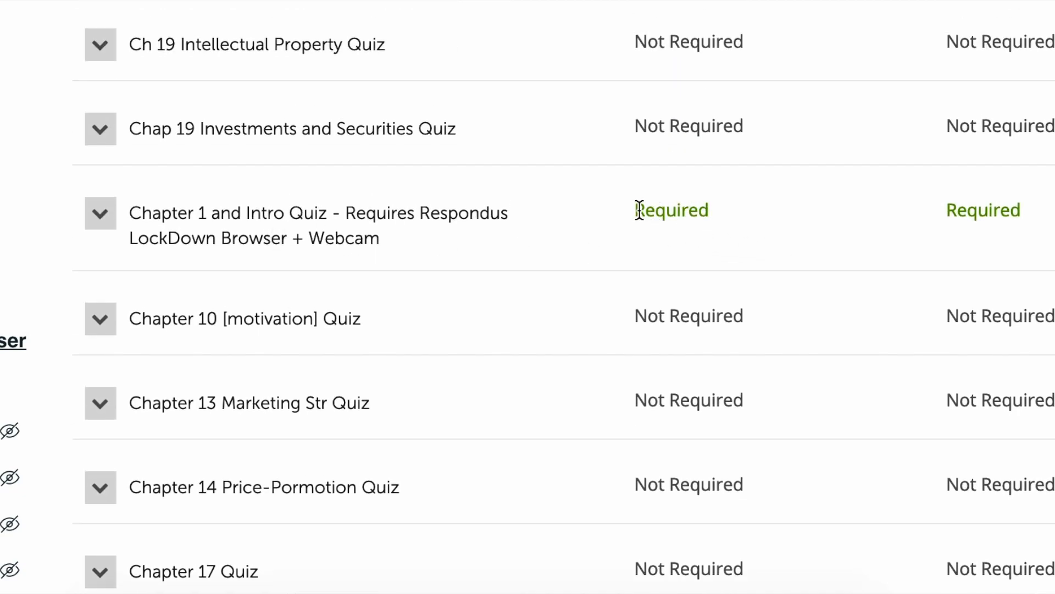
left_click_drag(637, 209, 760, 207)
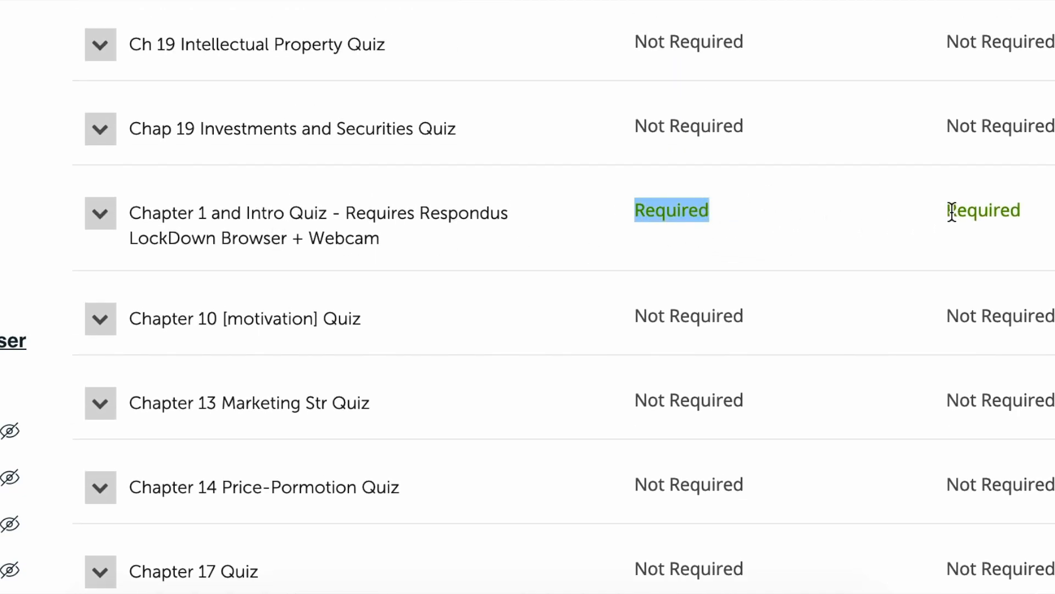
left_click_drag(948, 210, 1022, 209)
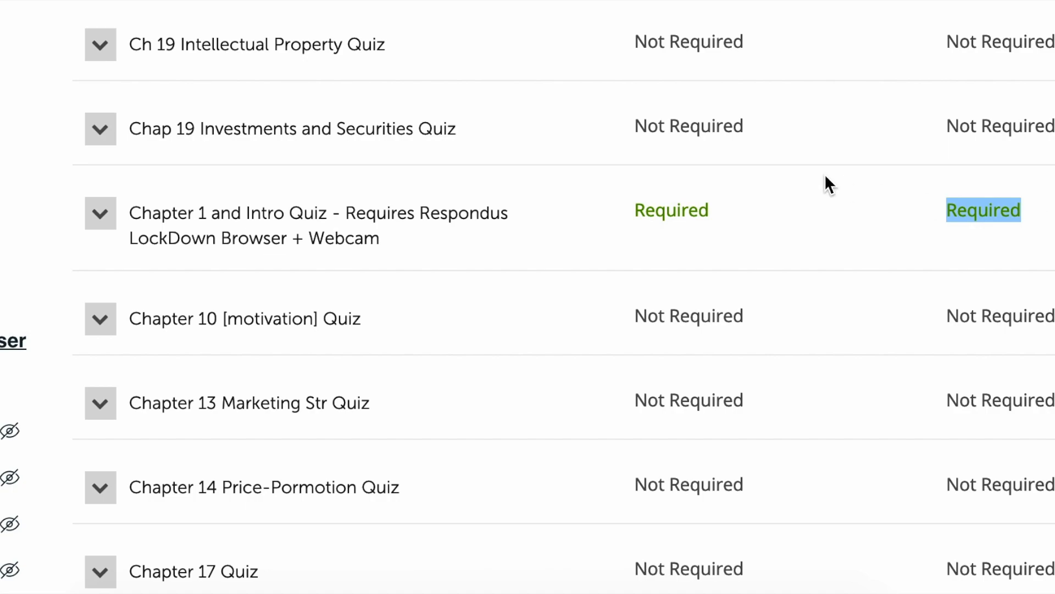